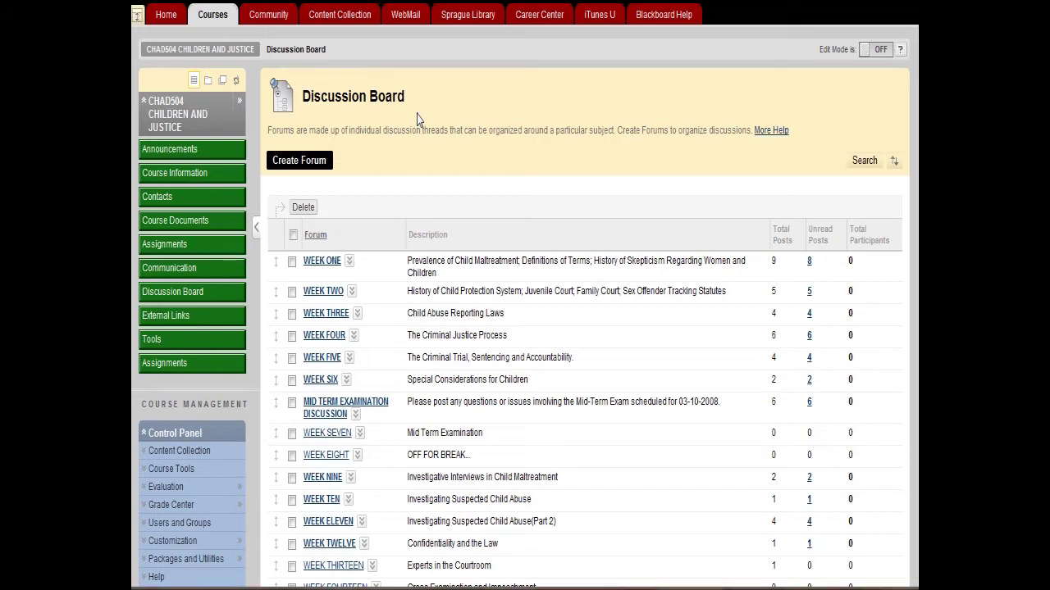
- Open the CLASSIC CARS forum from the discussion board and start a new thread in it
scroll(417, 115, down, 3)
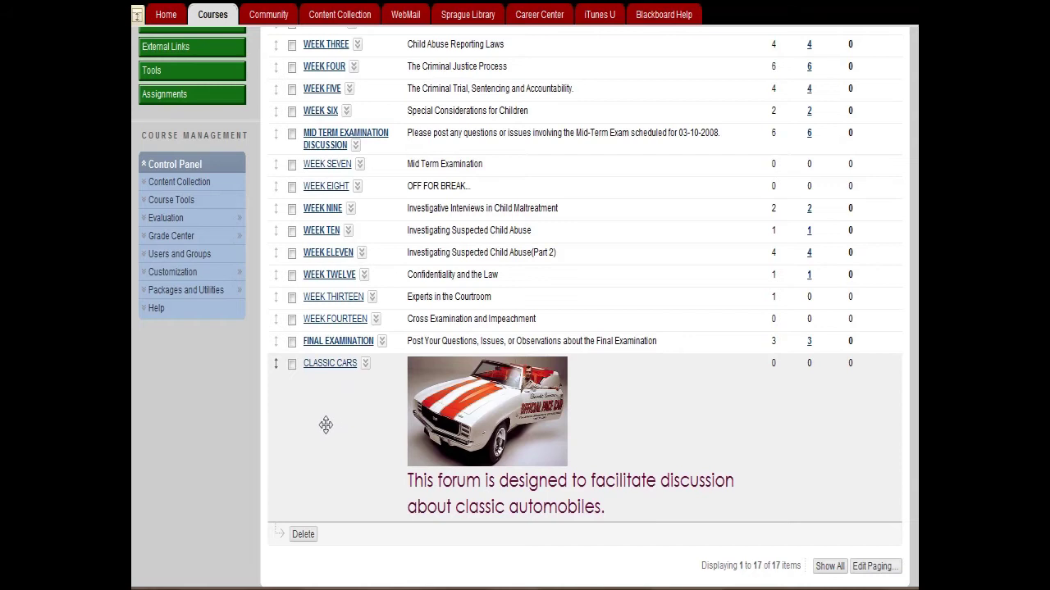
click(340, 369)
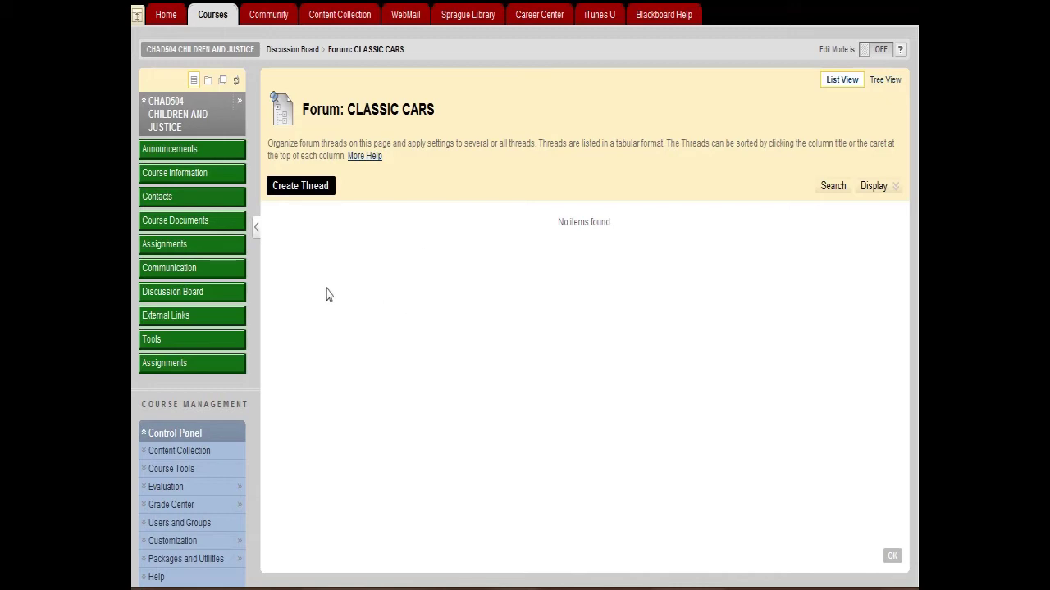
click(313, 191)
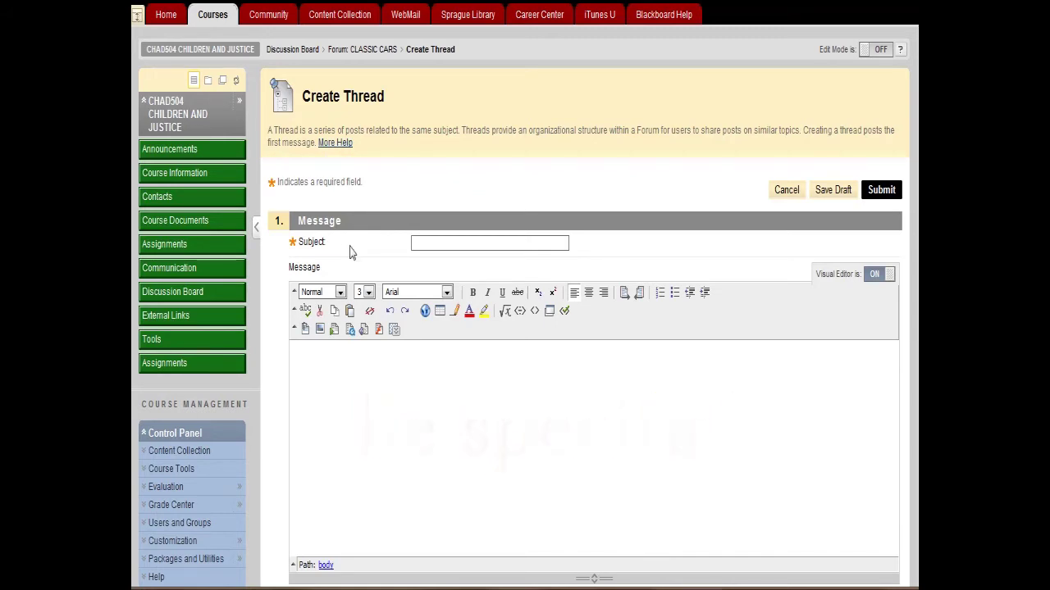
- Fill in the thread subject with the saved clipboard text "The 1969 Camaro was the fastest"
click(420, 245)
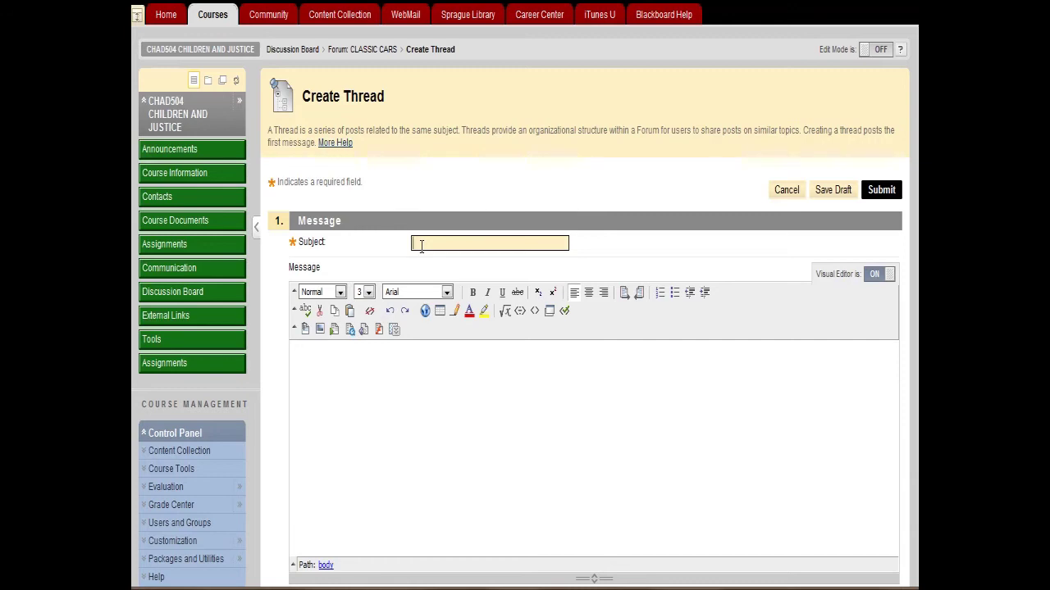
right_click(421, 246)
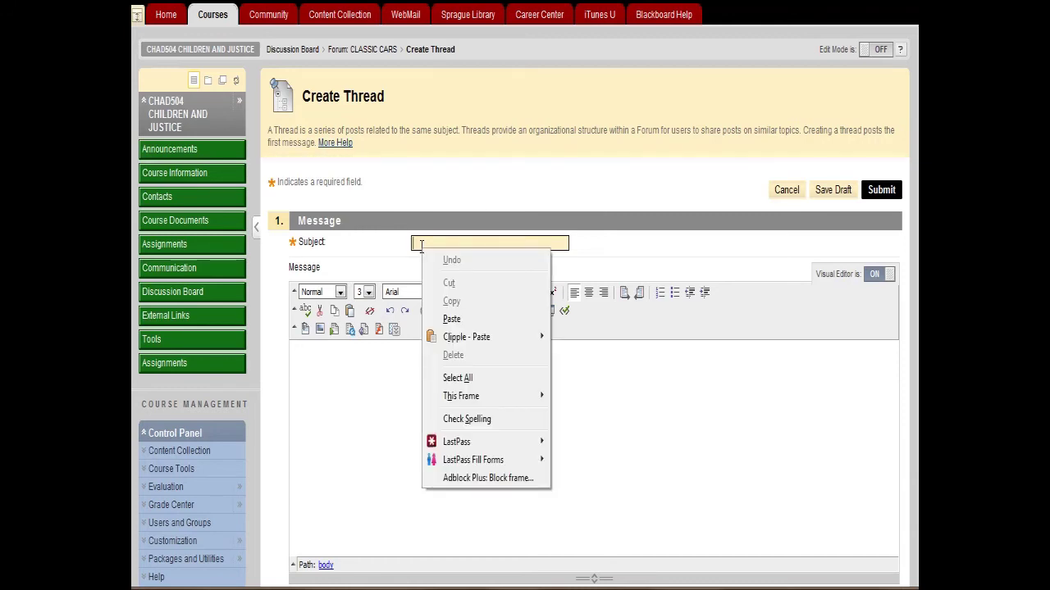
mouse_move(489, 343)
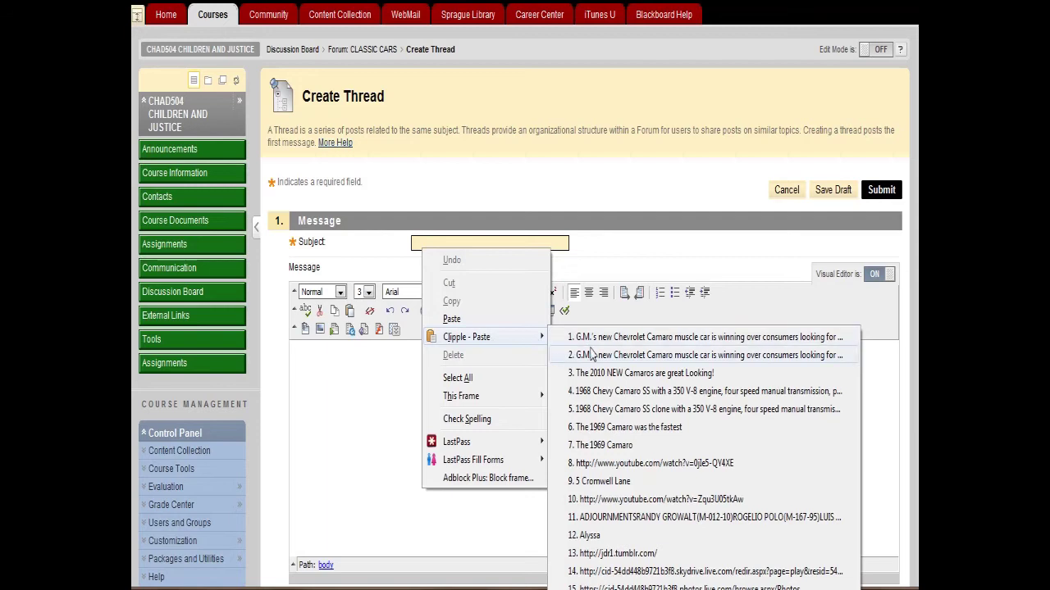
click(623, 427)
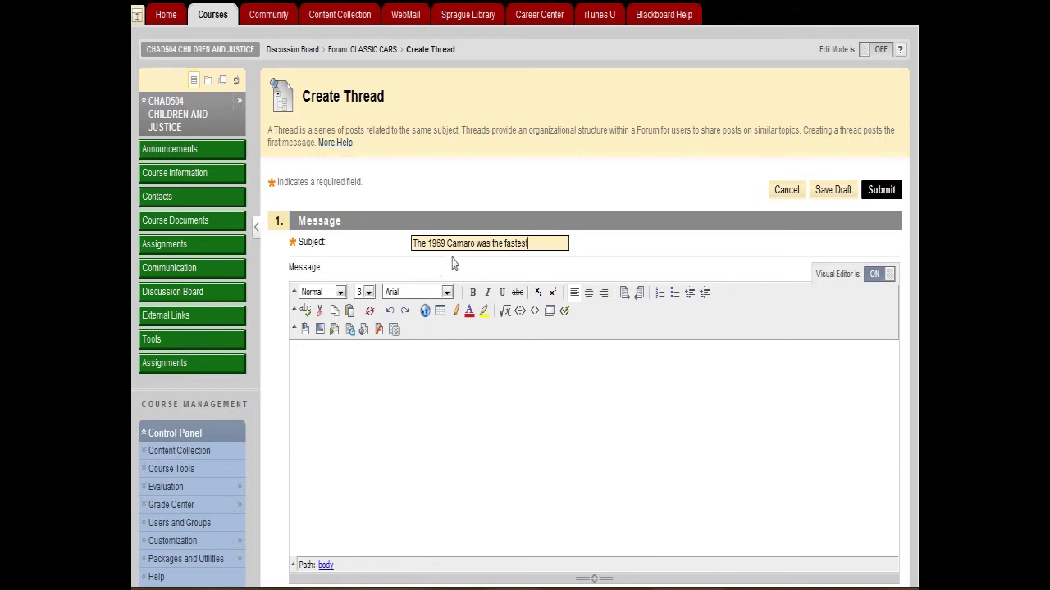
- Insert the saved "1969 Chevy Camaro SS with a 350 V-8 engine" description as the message and submit the post
click(453, 370)
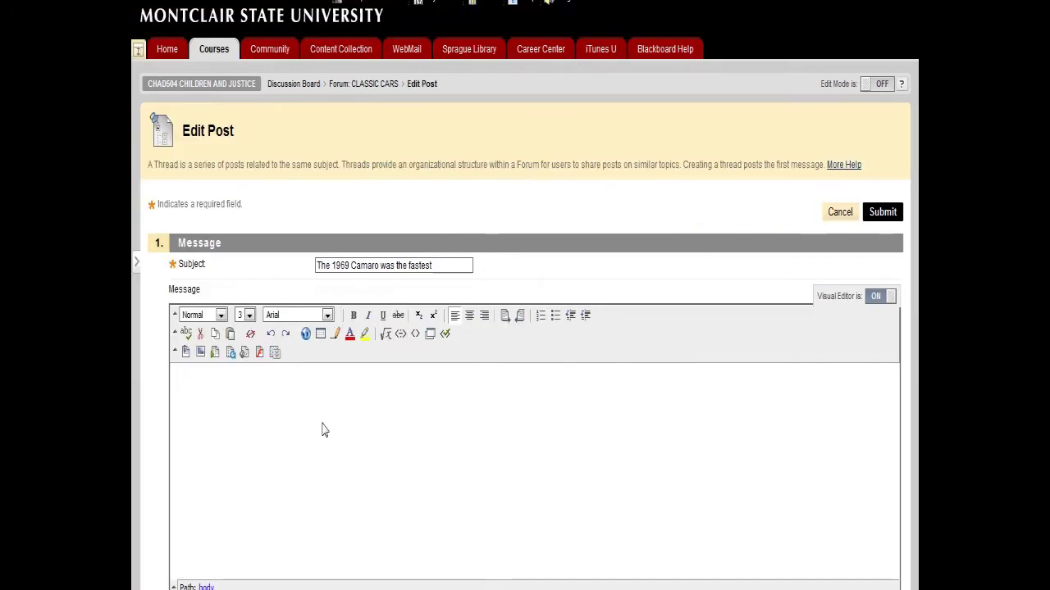
click(324, 430)
right_click(240, 399)
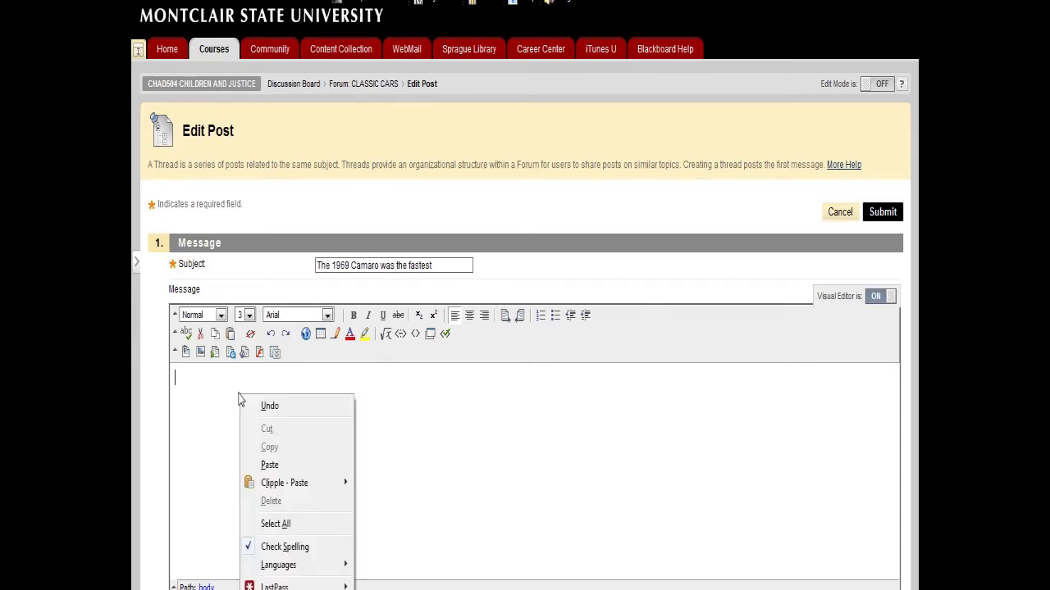
mouse_move(297, 482)
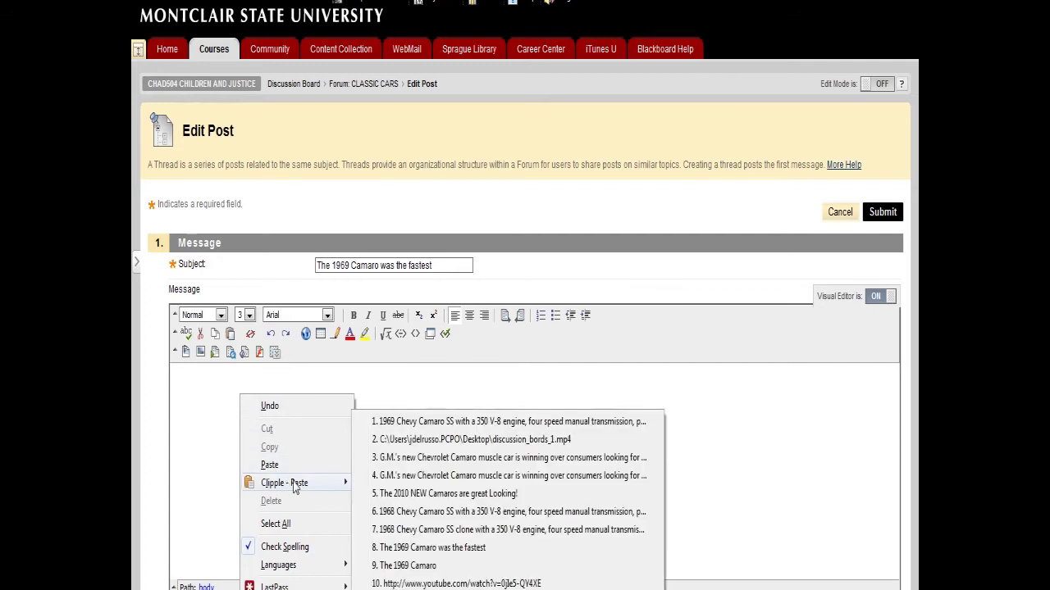
click(410, 421)
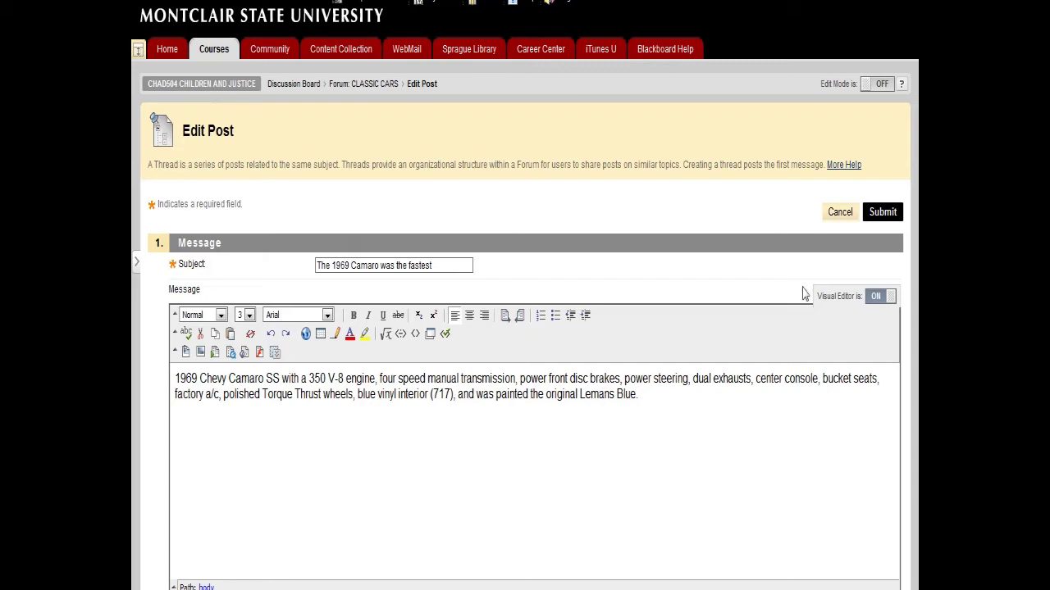
click(882, 217)
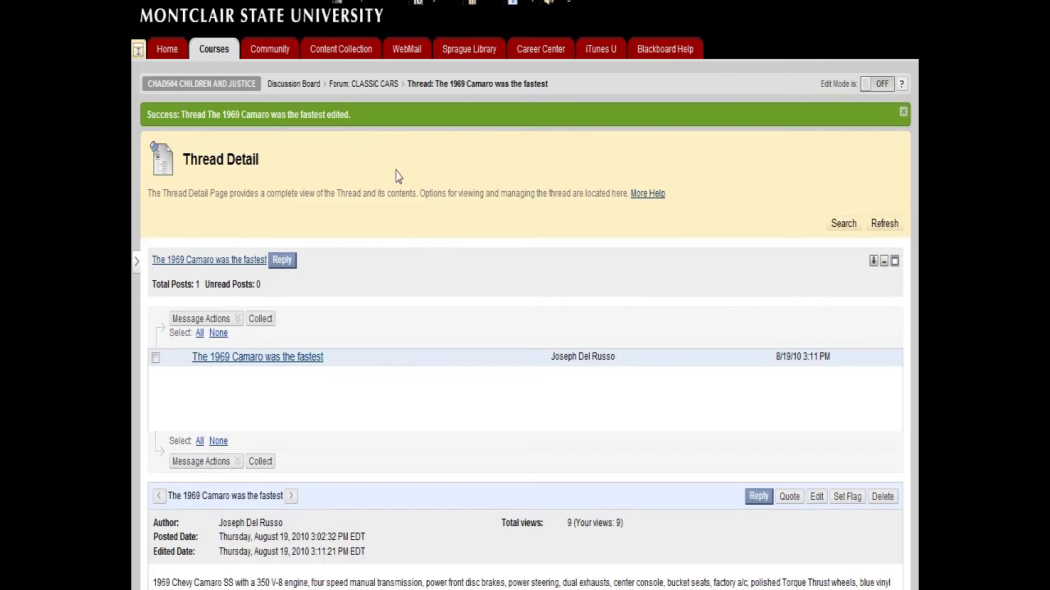
- Return to the thread list of the CLASSIC CARS forum
click(364, 84)
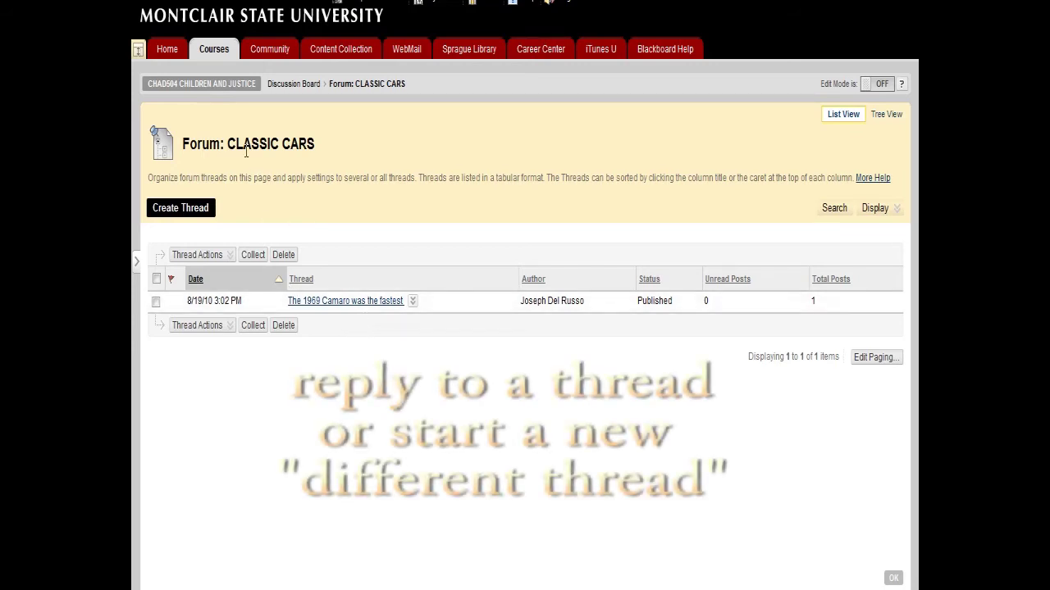
drag(233, 146, 315, 146)
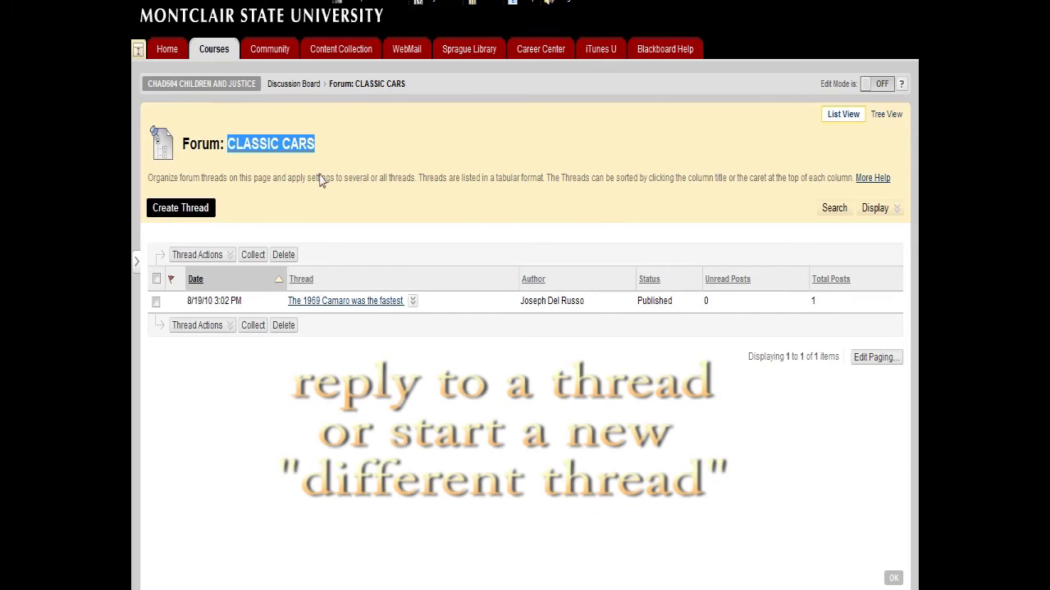
click(319, 179)
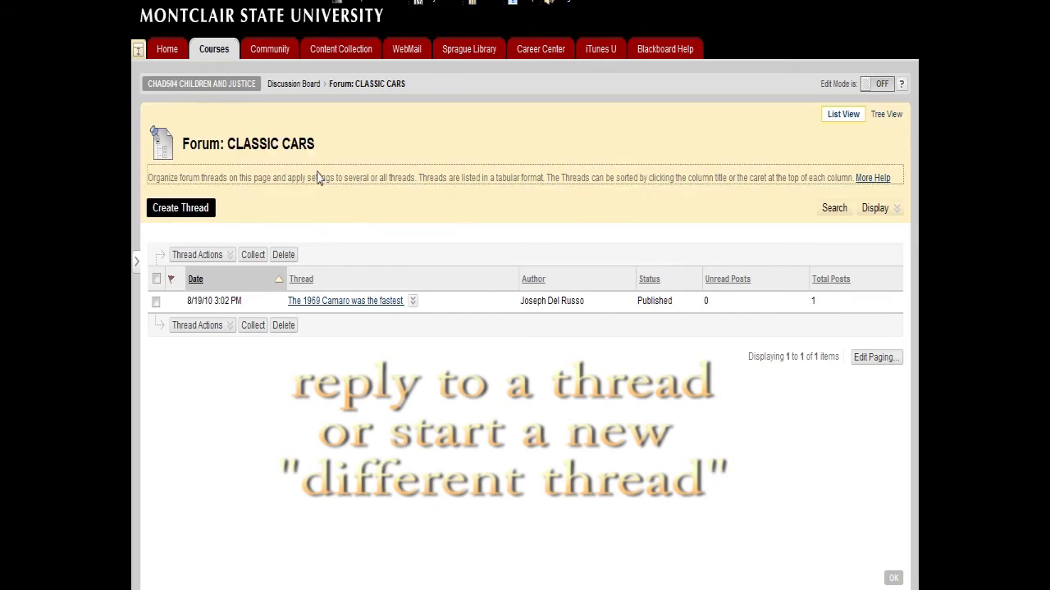
- Open the thread "The 1969 Camaro was the fastest" and start a reply to its post
click(358, 305)
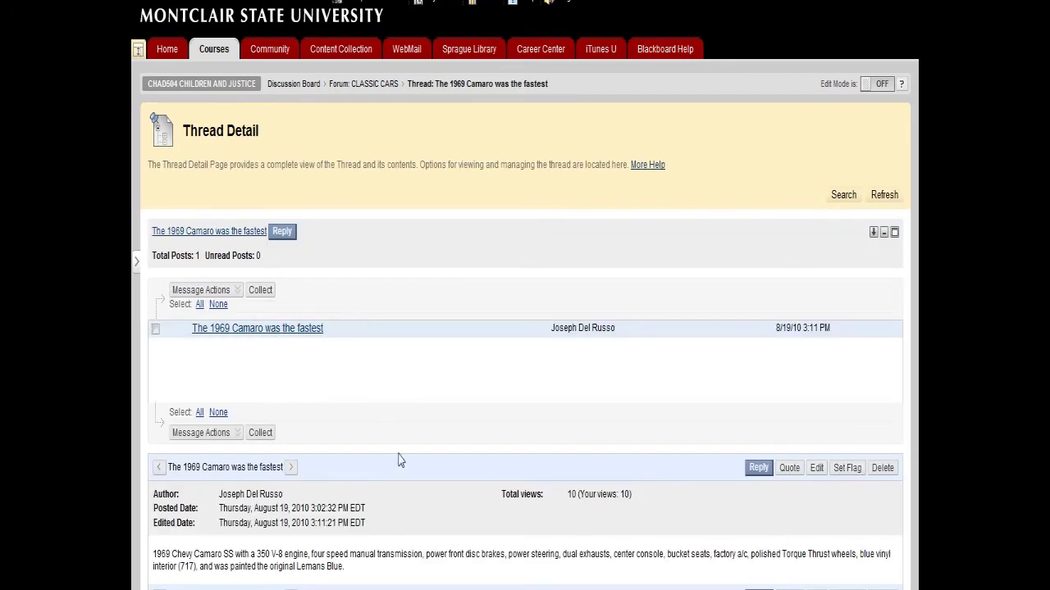
scroll(398, 470, down, 1)
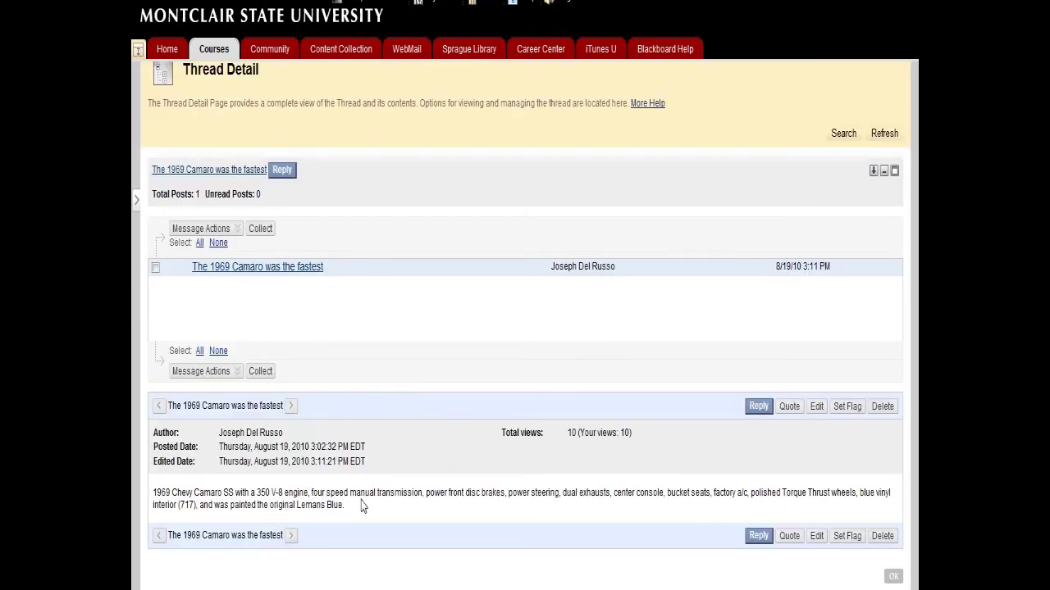
click(760, 539)
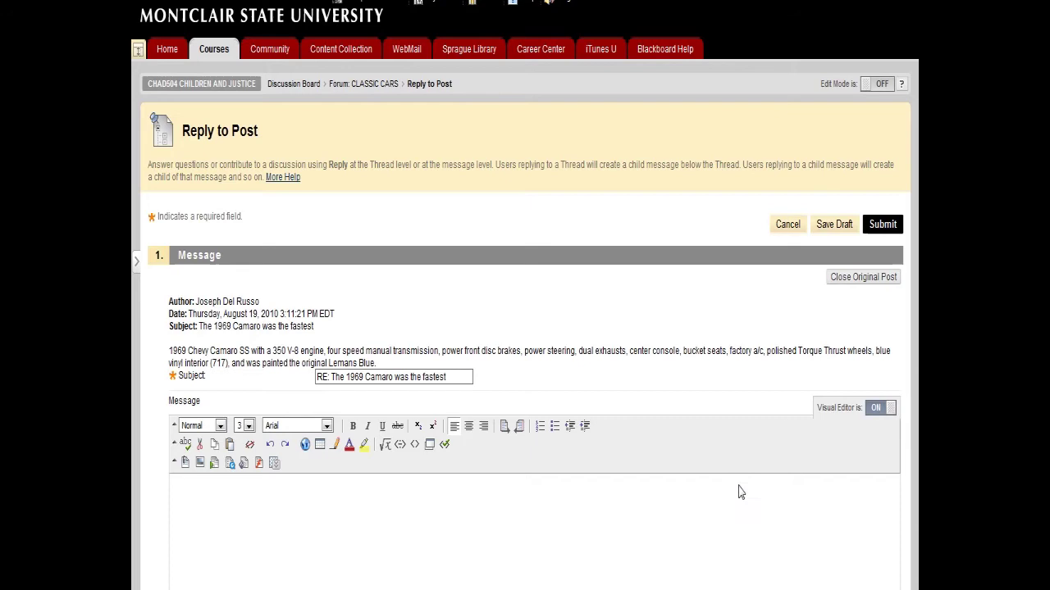
- Insert the saved text "Yes! I agree, it was one sweet car. My friend's sister had a dark green one..." and submit the reply
scroll(719, 525, down, 1)
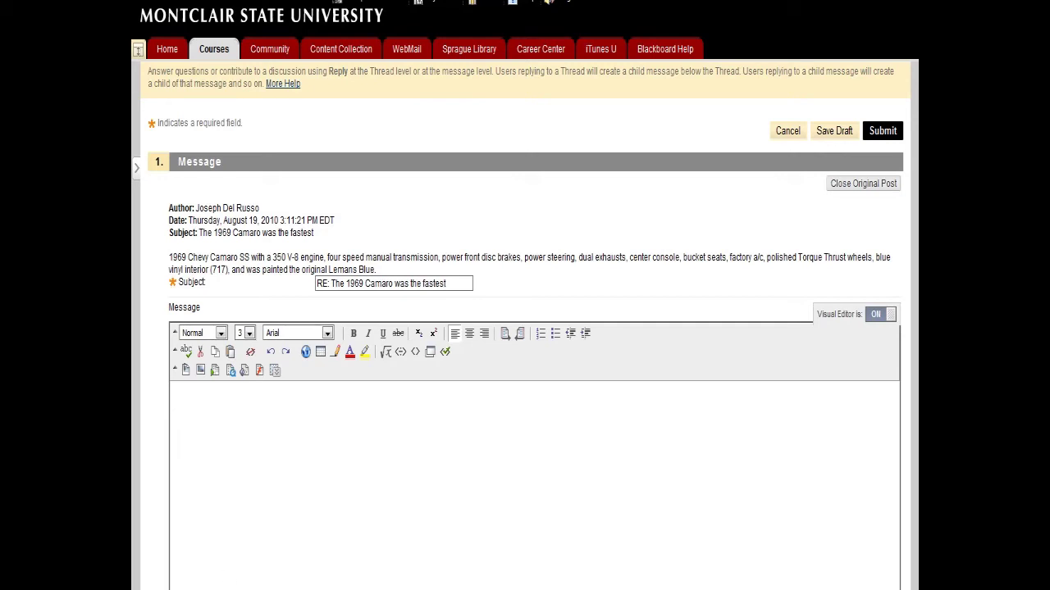
right_click(195, 428)
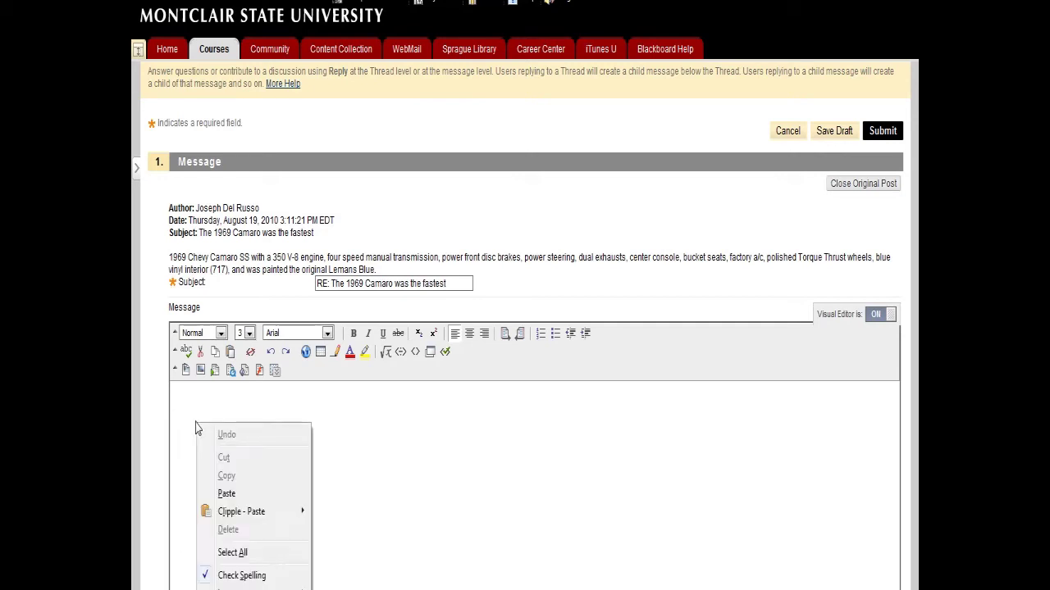
mouse_move(252, 522)
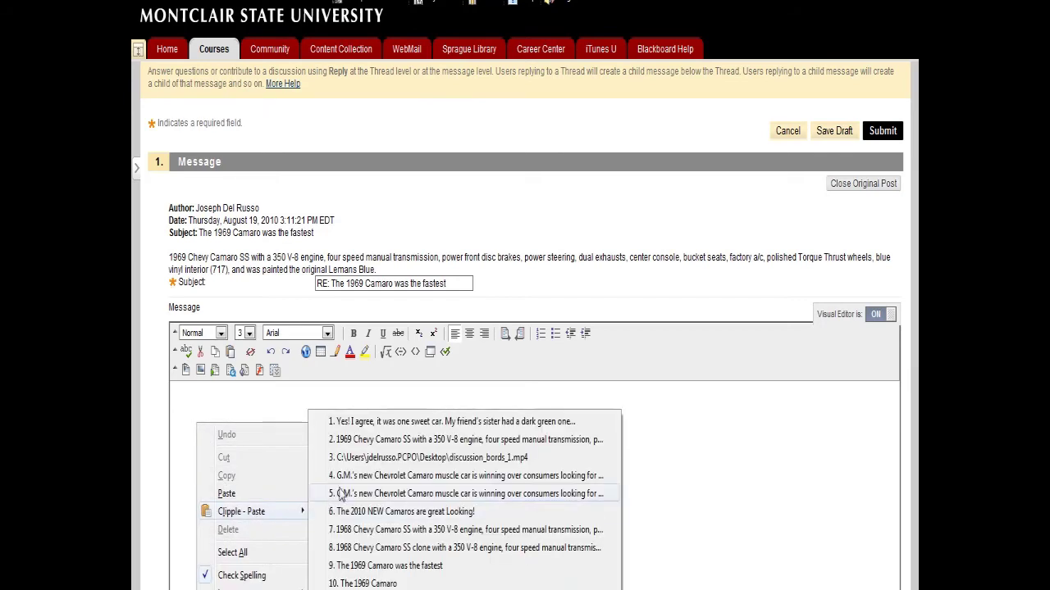
click(368, 423)
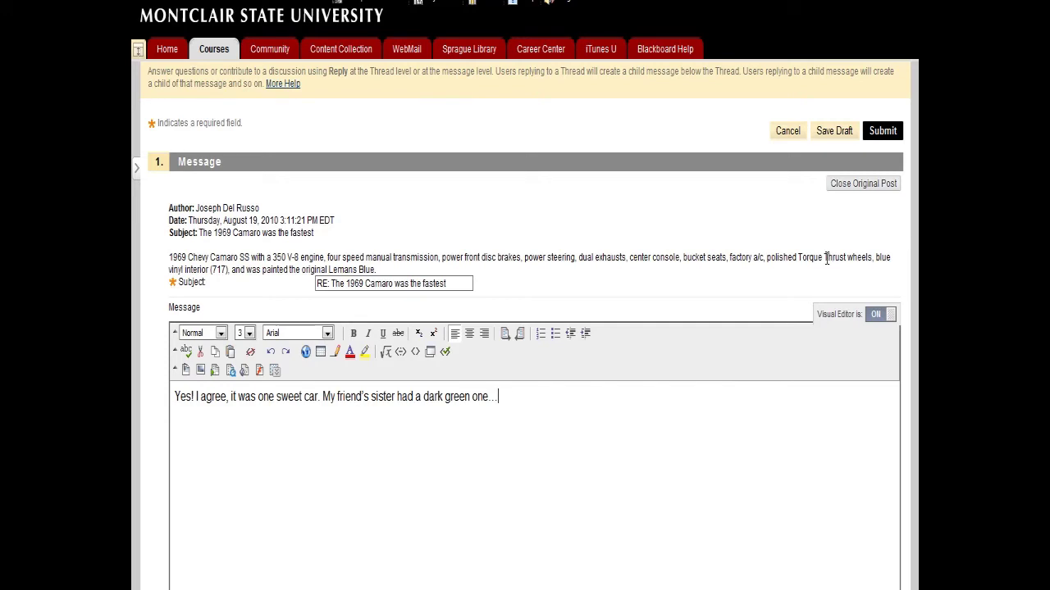
click(890, 132)
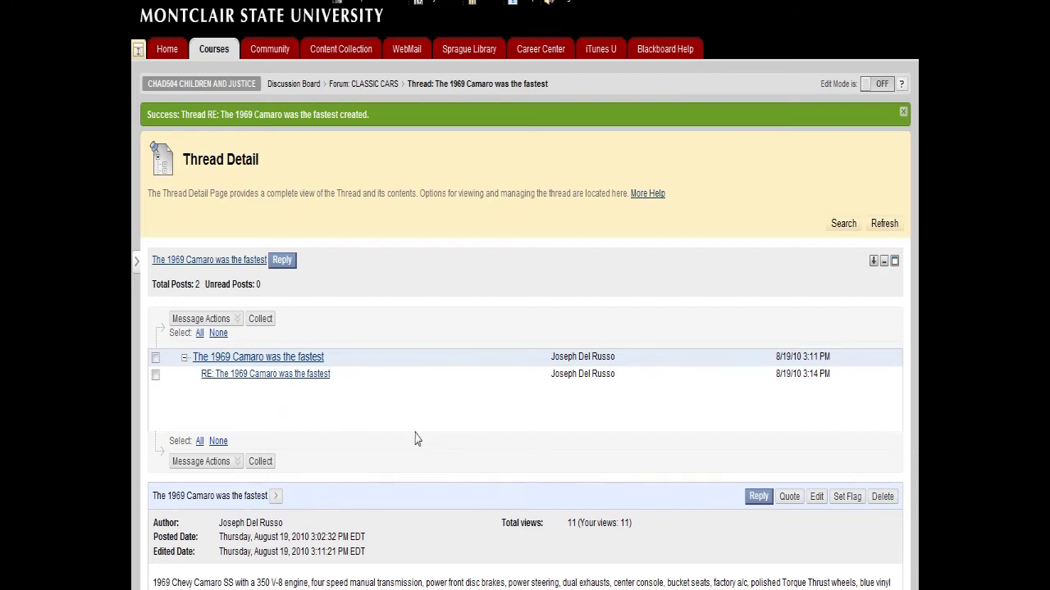
- Go back to the CLASSIC CARS forum and start another, separate thread
scroll(415, 439, down, 2)
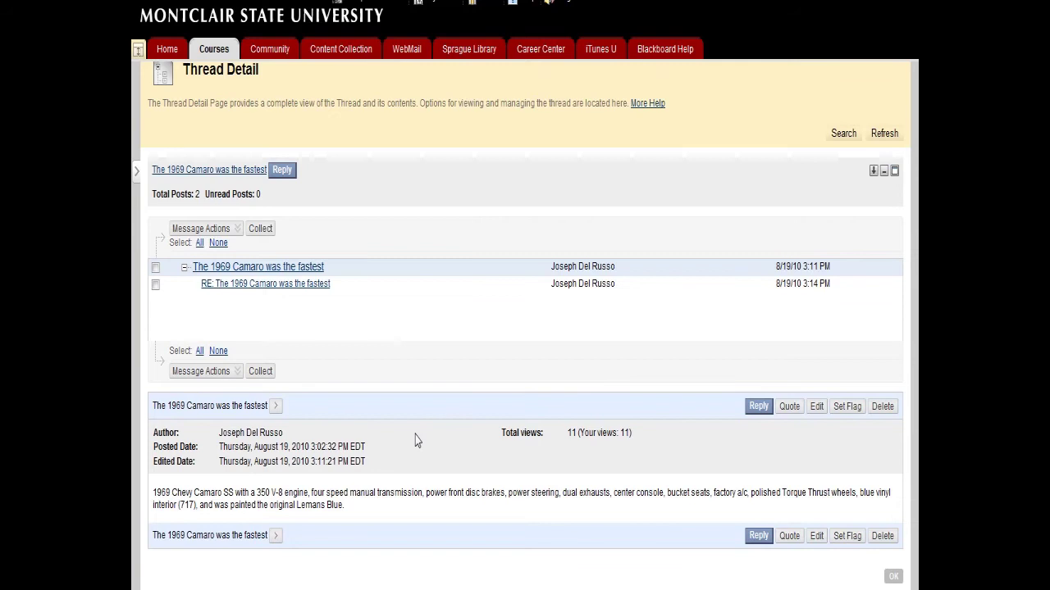
key(alt+Left)
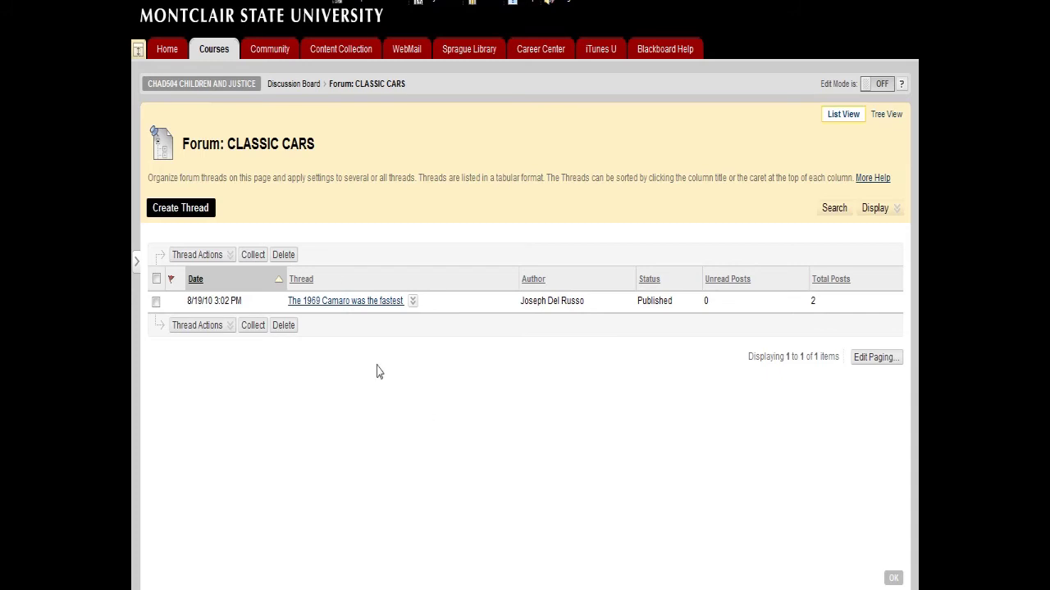
click(205, 212)
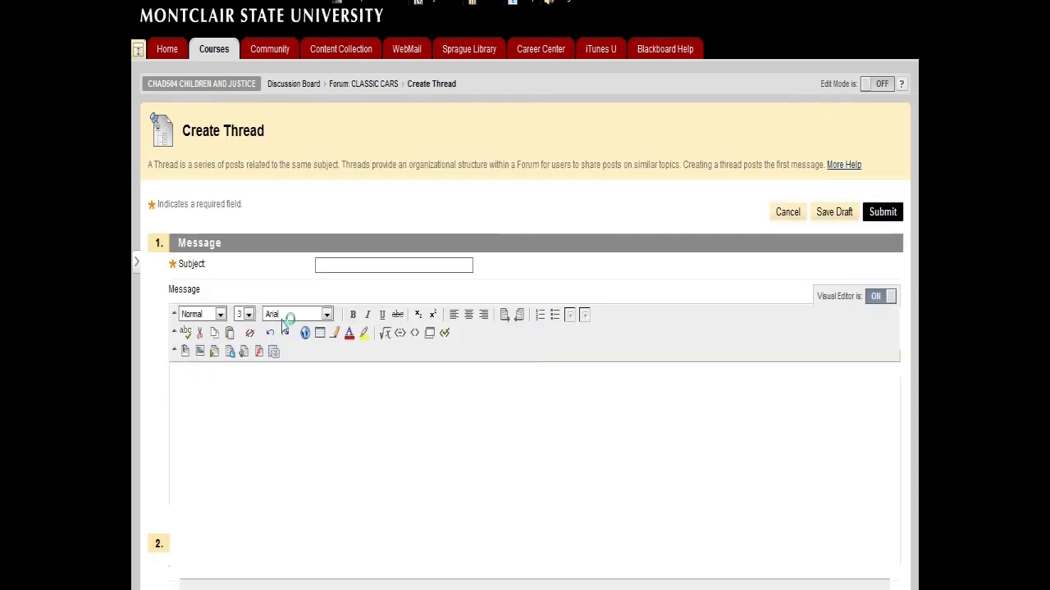
- Fill in the new thread's subject with the saved text "The 2010 NEW Camaros are great Looking!"
click(330, 267)
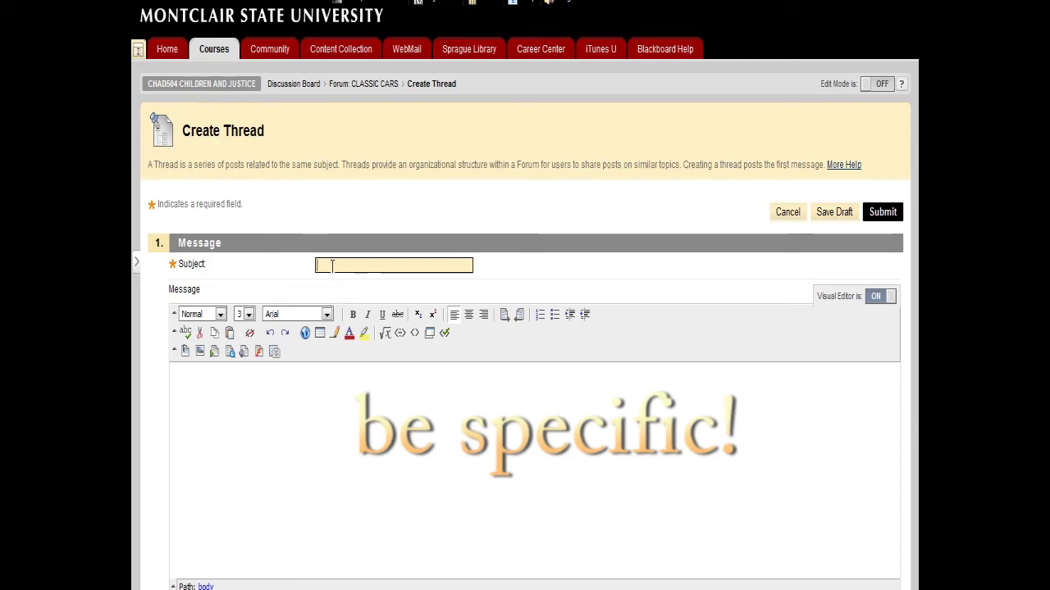
right_click(333, 266)
mouse_move(380, 359)
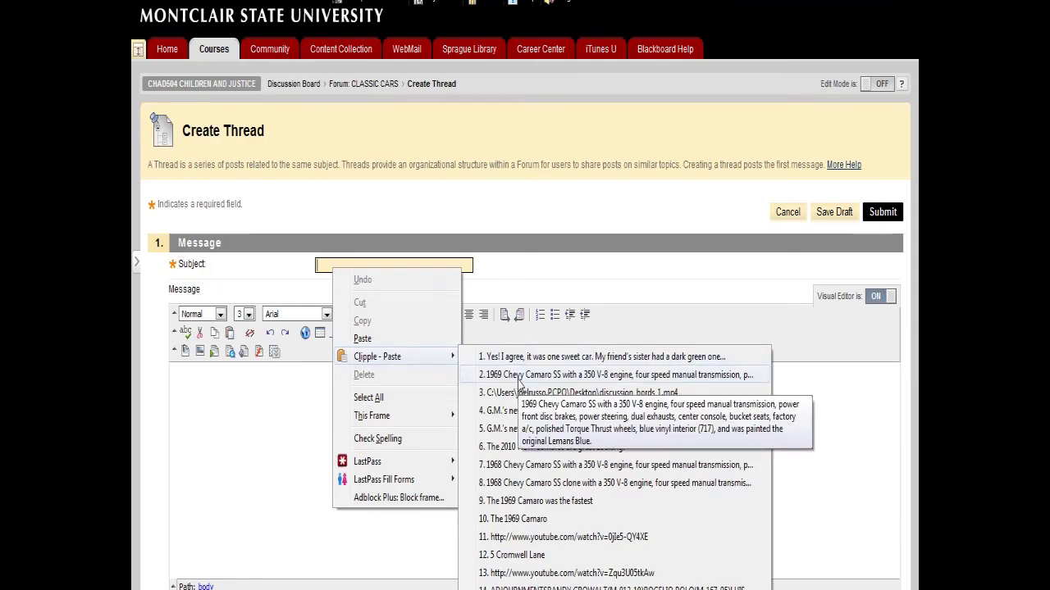
click(541, 446)
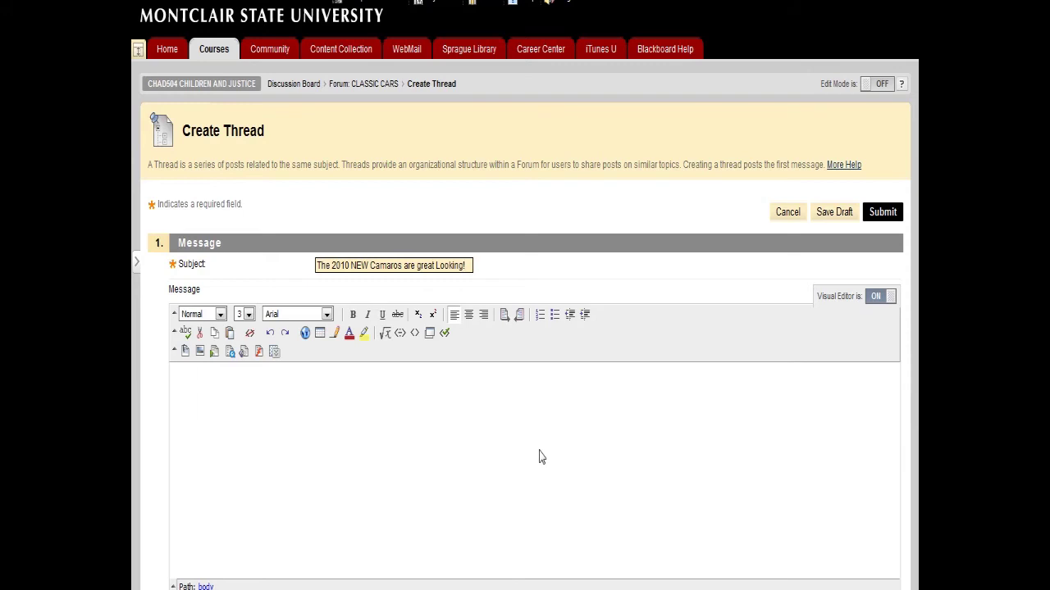
- Insert the saved multi-paragraph text beginning "G.M.'s new Chevrolet Camaro muscle car" into the message body
click(303, 424)
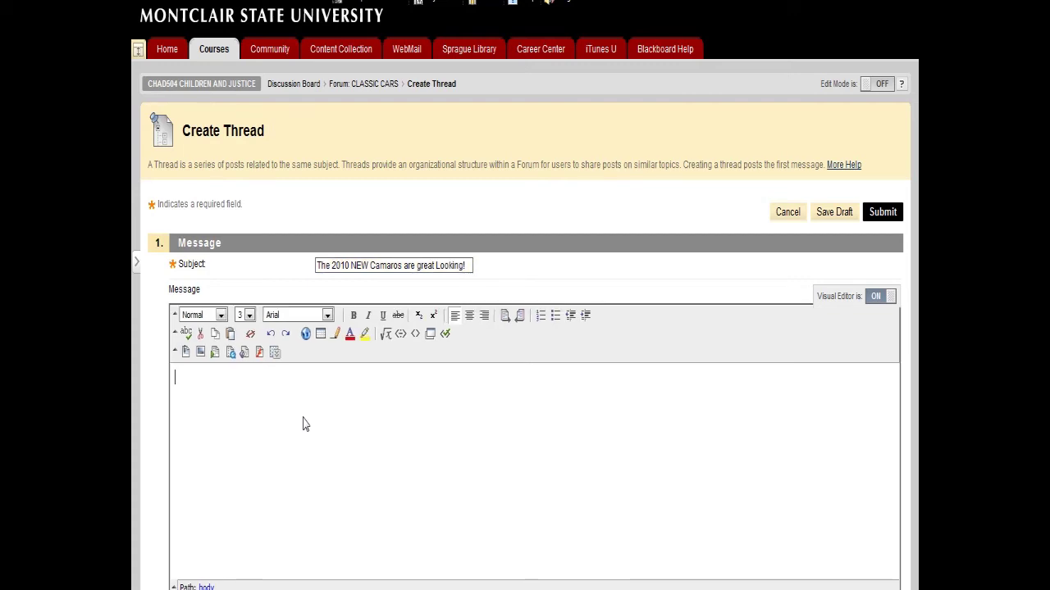
right_click(303, 424)
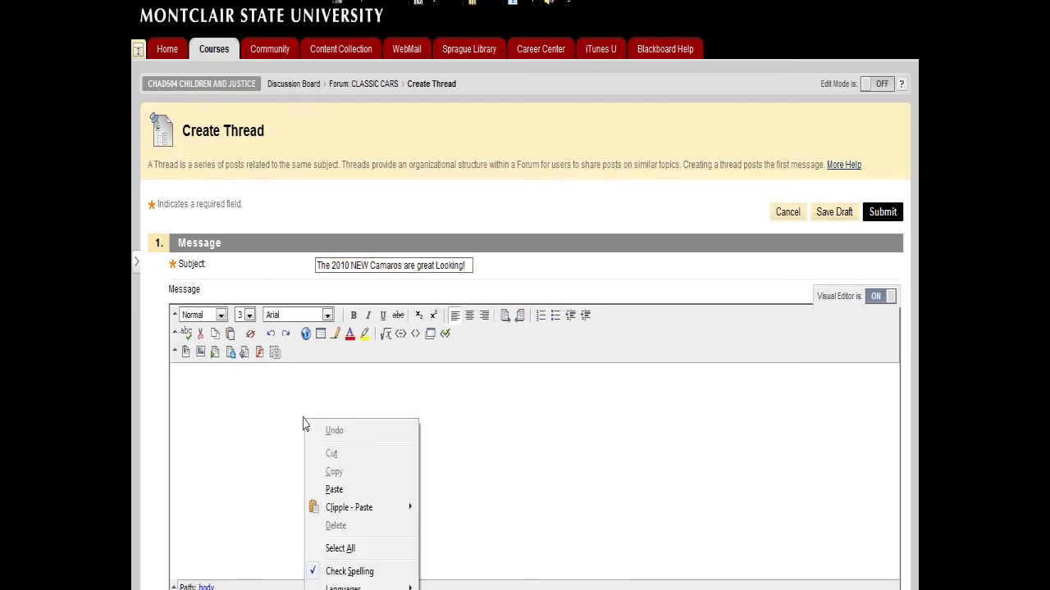
mouse_move(350, 507)
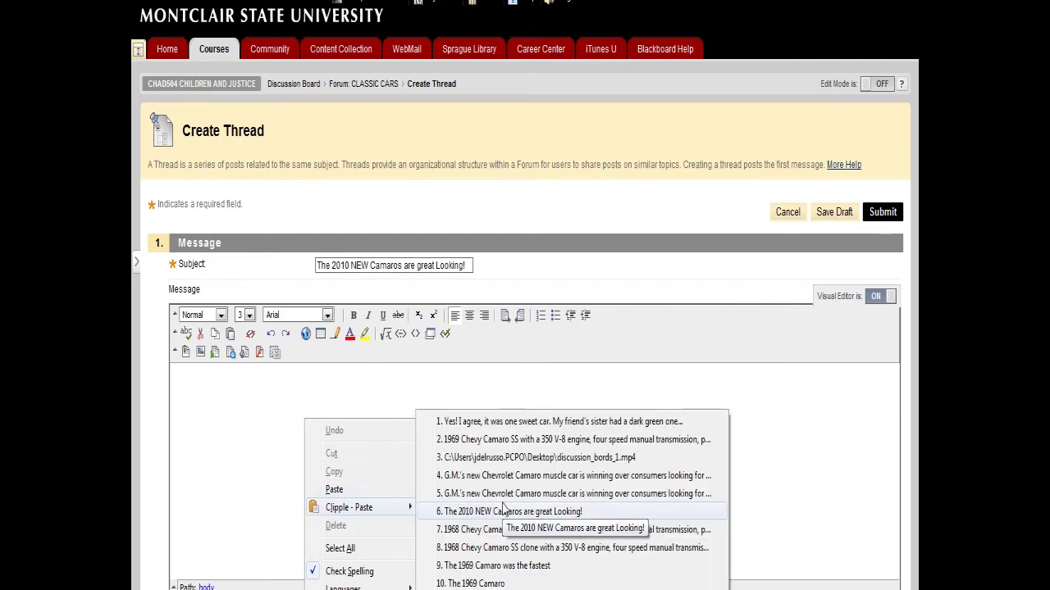
click(533, 477)
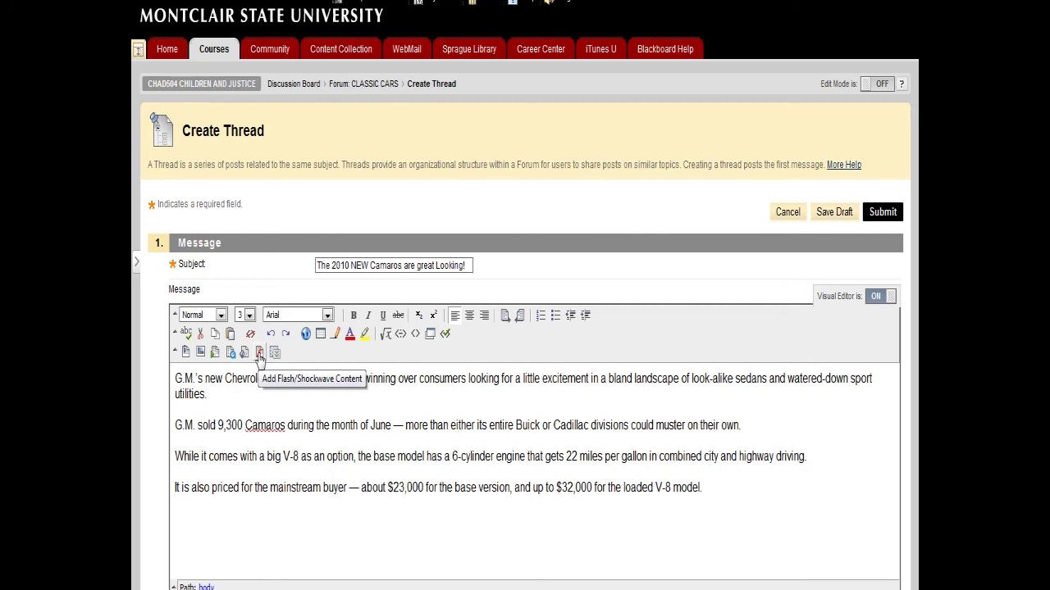
- Colour the message's opening paragraph Violet Violet-Blue (#6600FF) and submit the new thread
drag(211, 395, 161, 380)
click(348, 332)
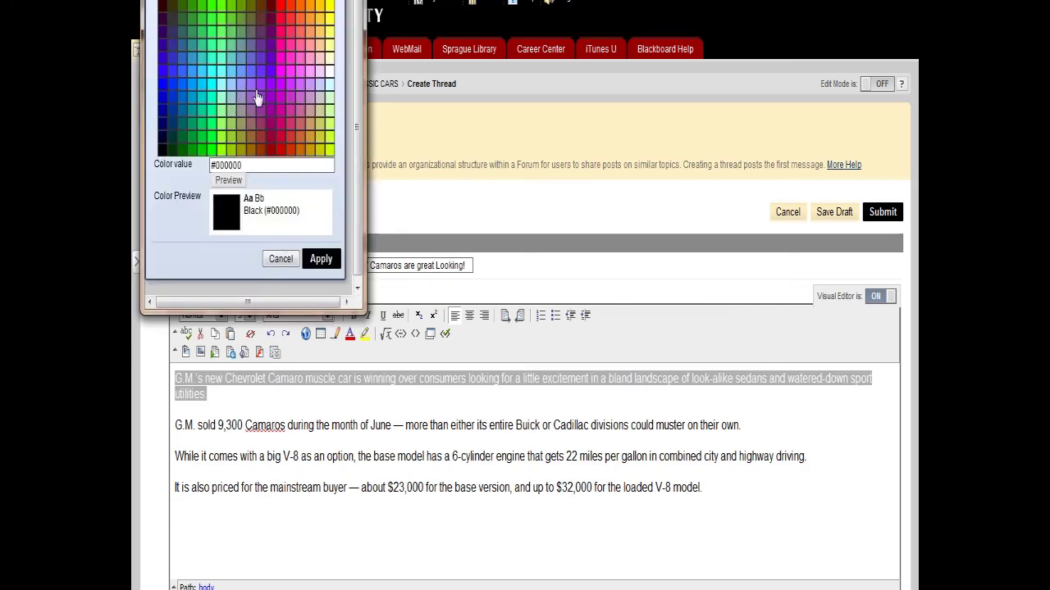
click(272, 86)
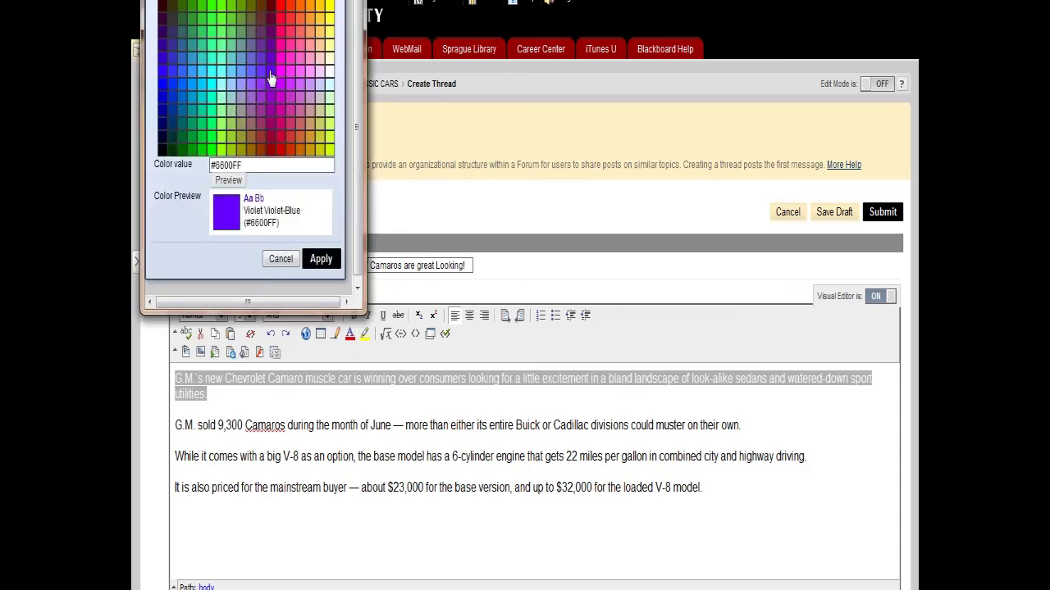
click(319, 259)
click(344, 456)
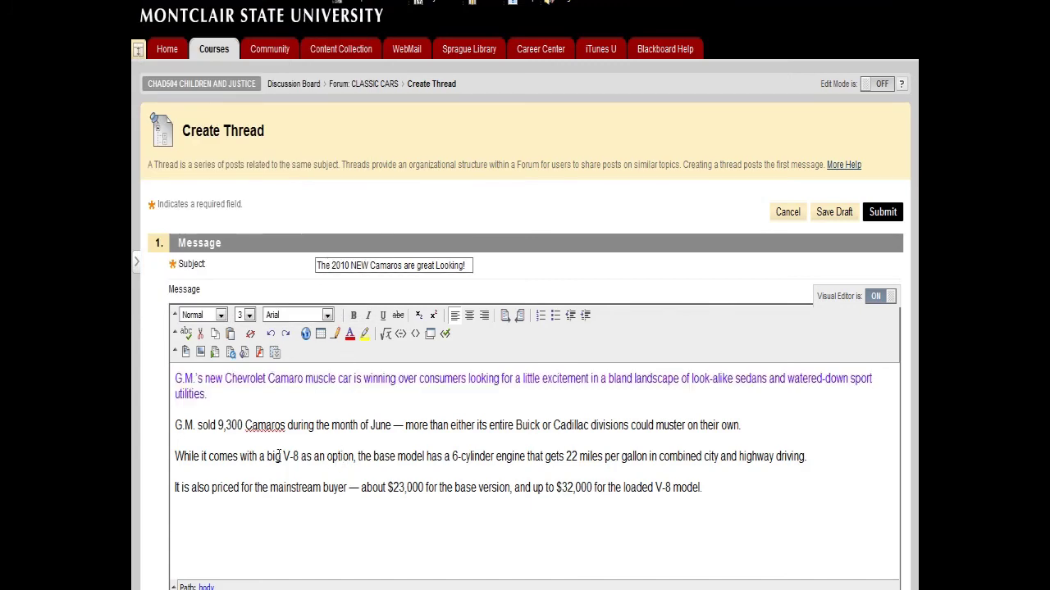
key(ctrl+z)
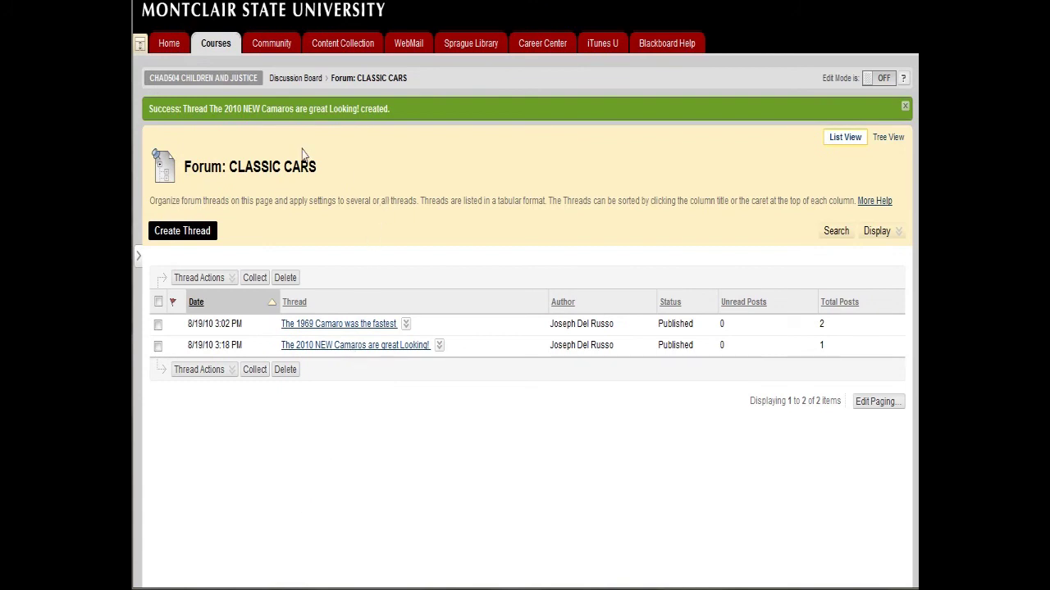
- Return to the Discussion Board's list of forums, look through it and open the WEEK ONE forum
click(304, 82)
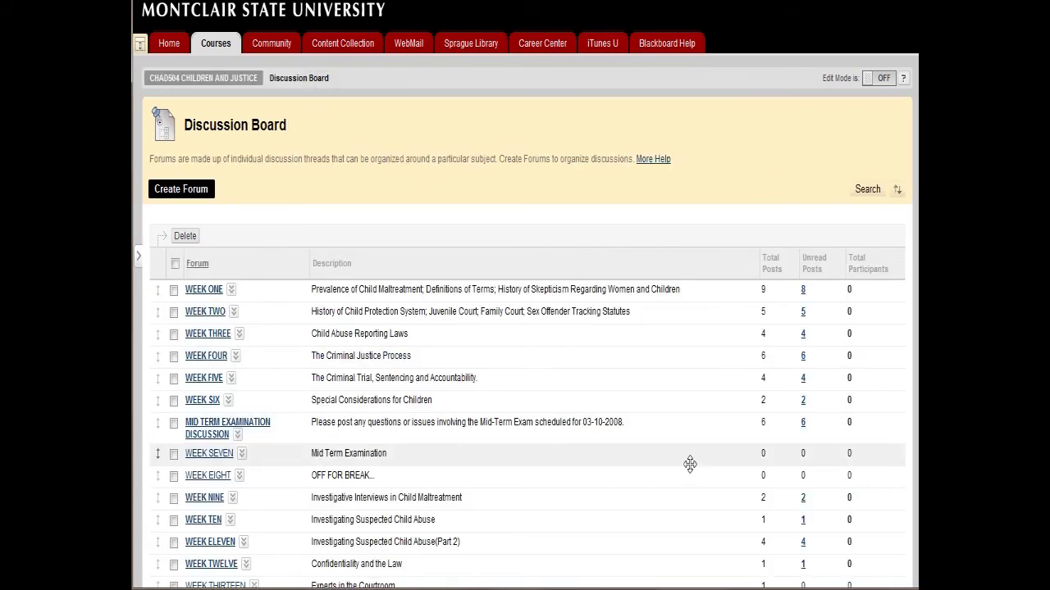
scroll(690, 464, down, 2)
scroll(689, 464, down, 2)
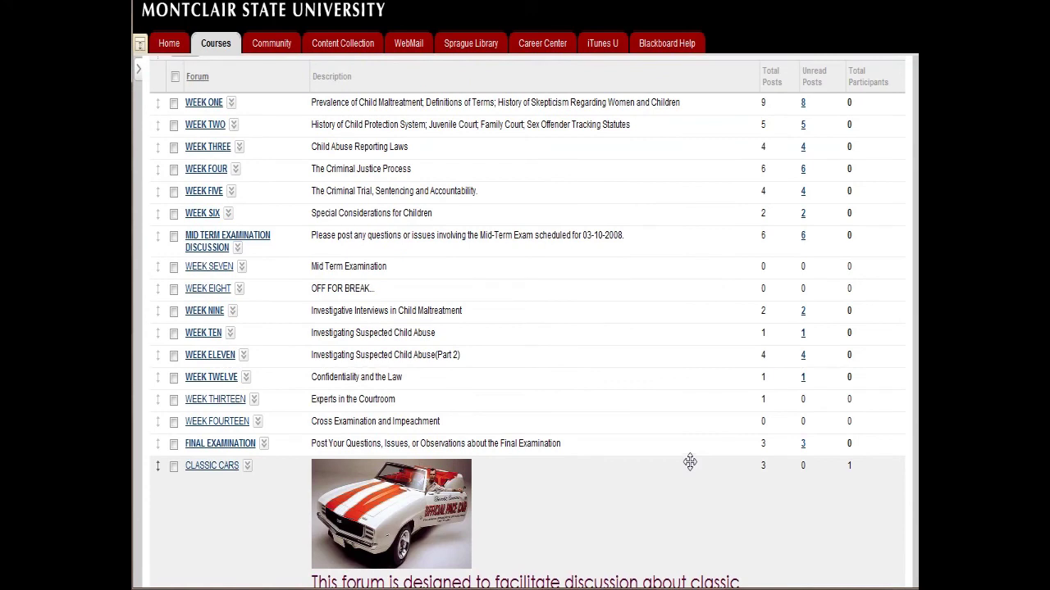
scroll(690, 463, up, 2)
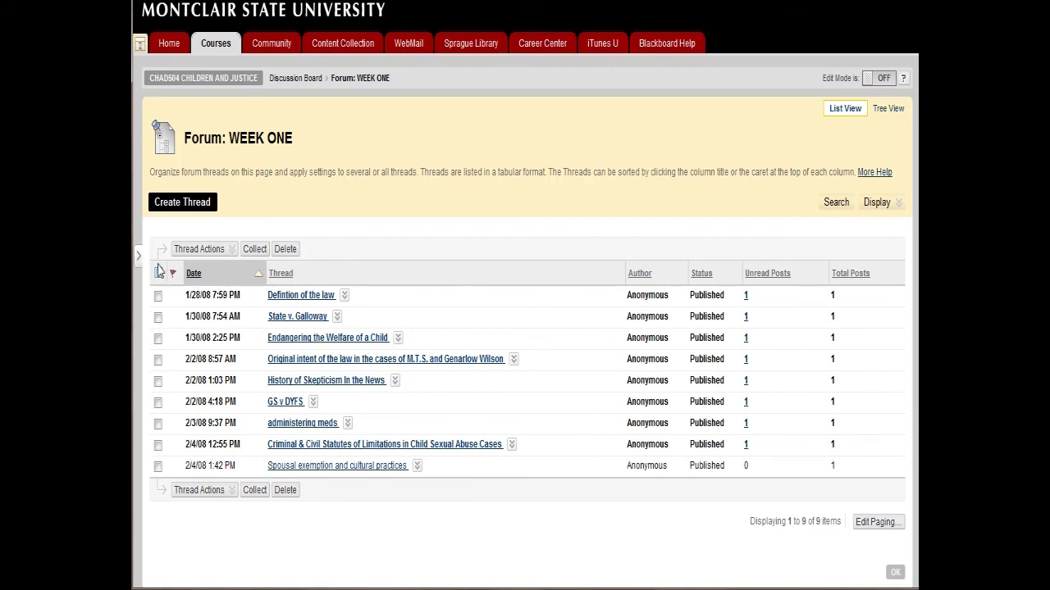
- Select all threads in the WEEK ONE forum and collect their posts on one page
click(159, 273)
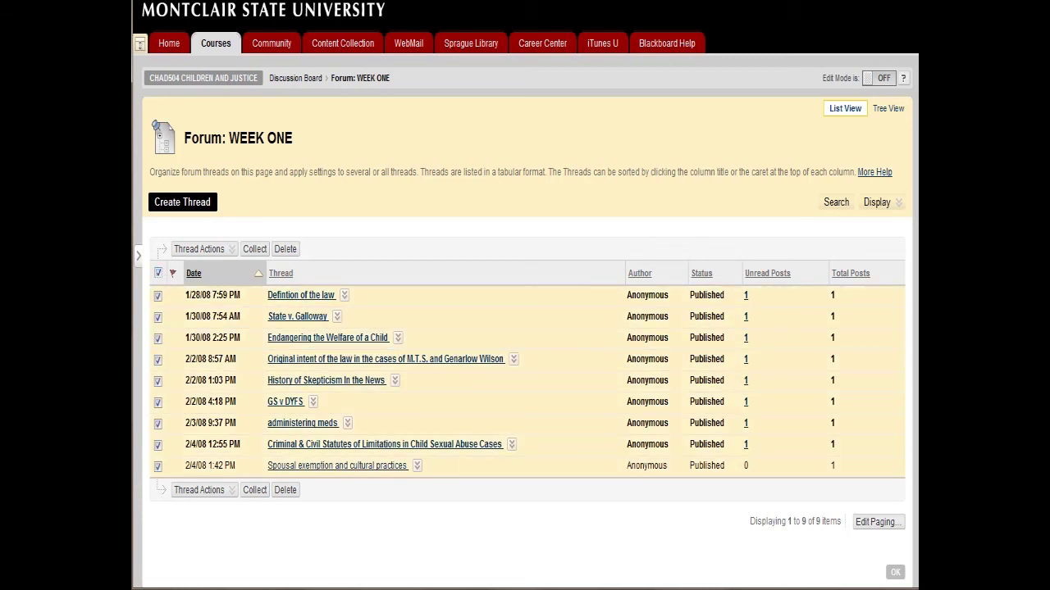
click(199, 489)
click(254, 257)
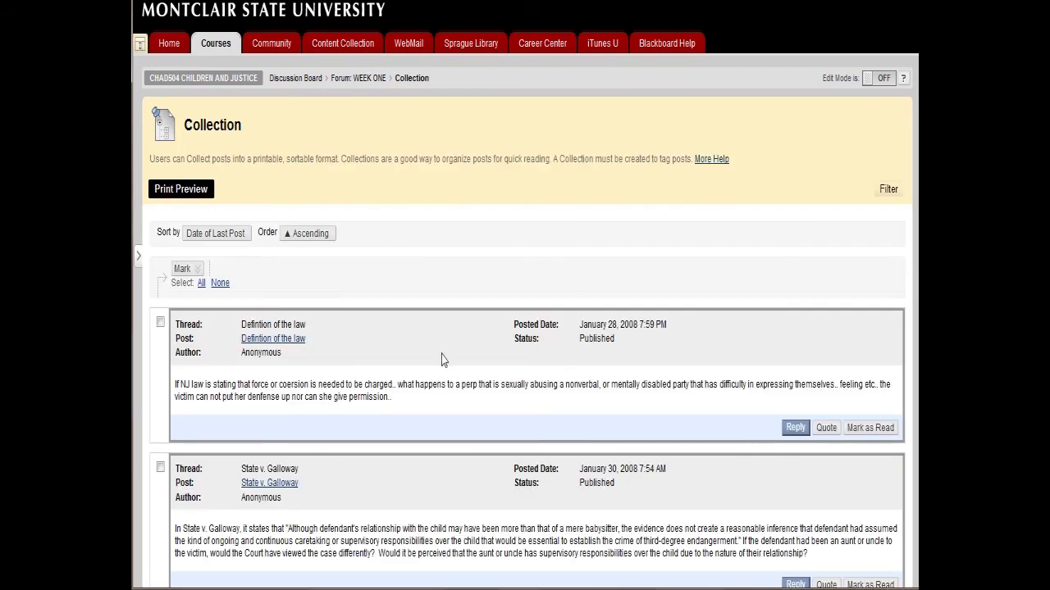
- Read through the collected WEEK ONE posts from "Defintion of the law" to "Spousal exemption and cultural practices"
scroll(442, 361, down, 2)
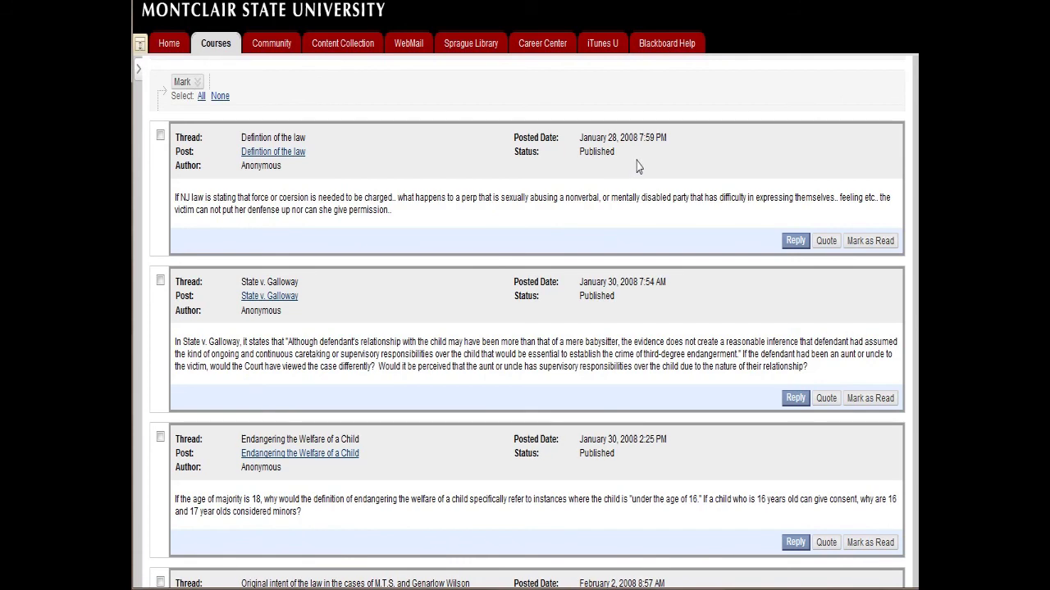
scroll(623, 337, down, 1)
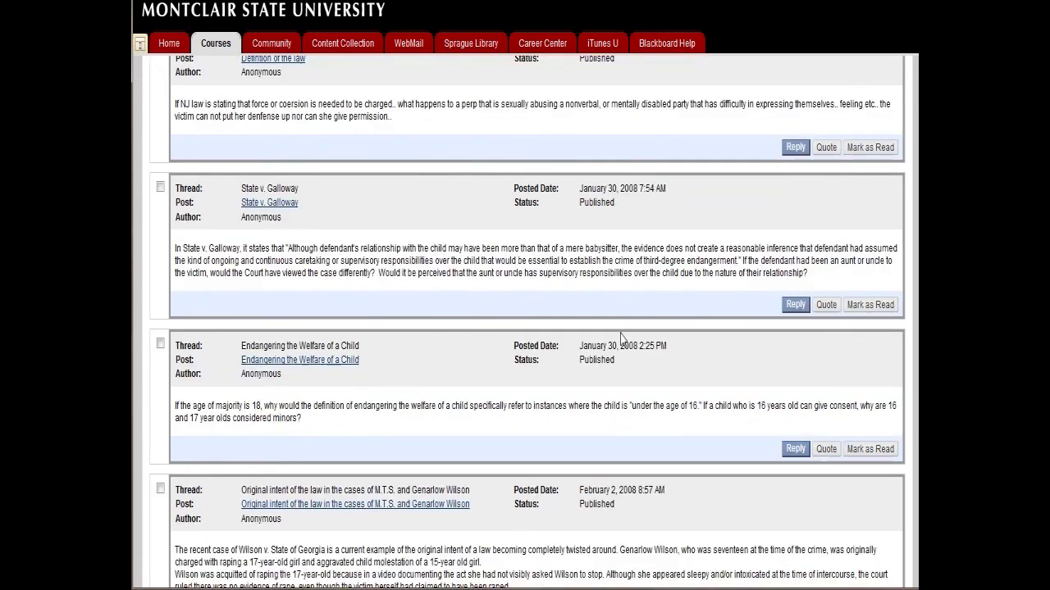
scroll(621, 337, down, 3)
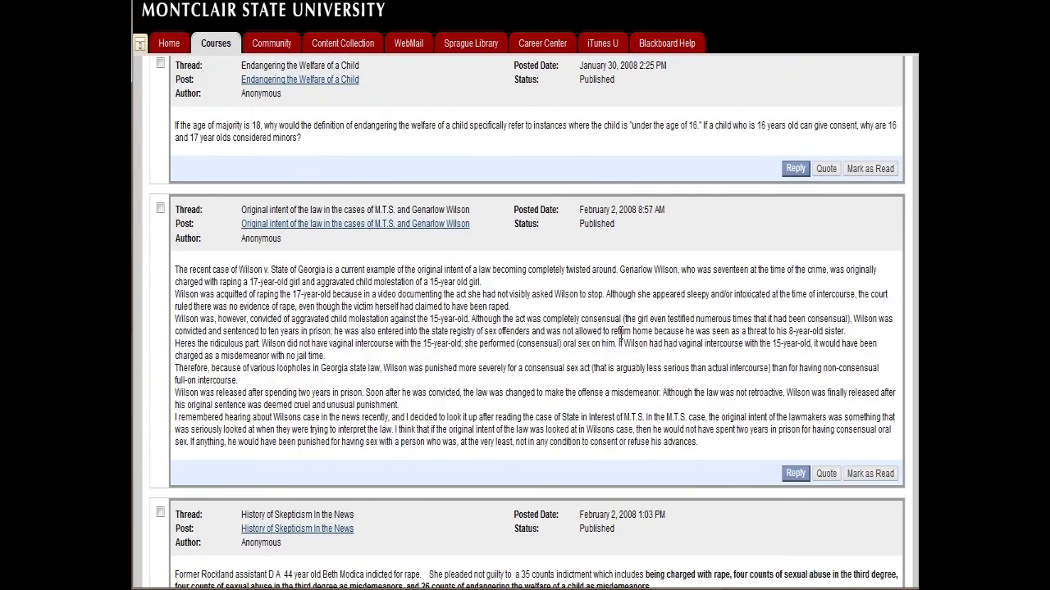
scroll(621, 336, down, 6)
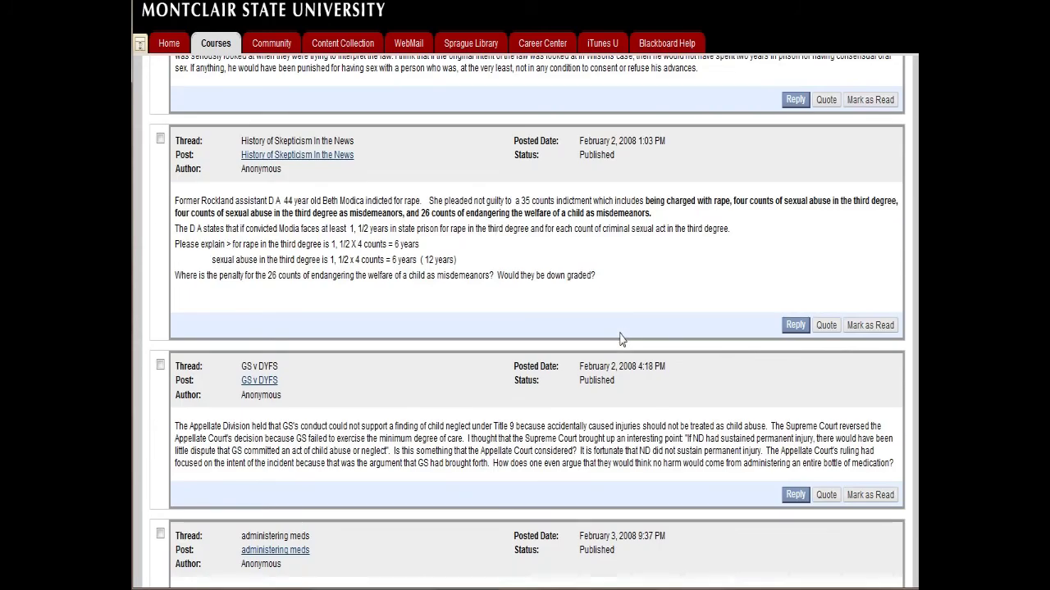
scroll(620, 338, down, 2)
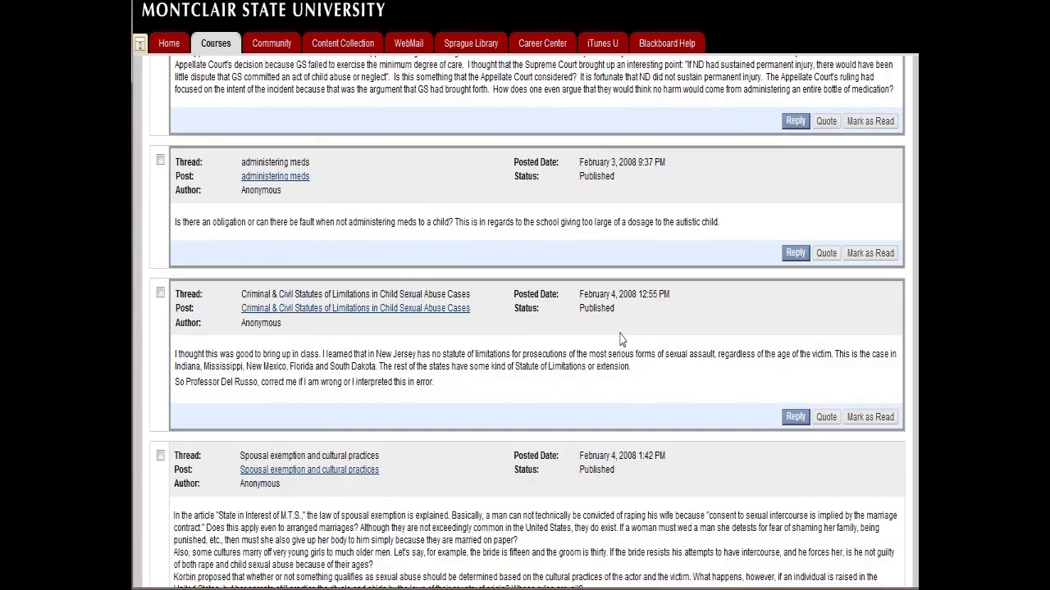
scroll(620, 338, down, 1)
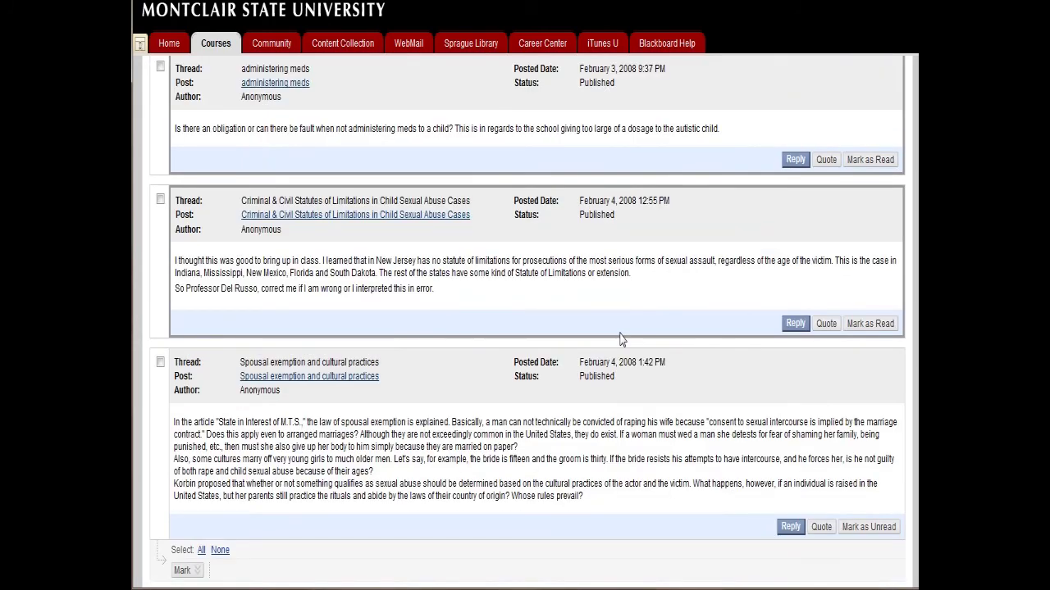
scroll(621, 339, down, 1)
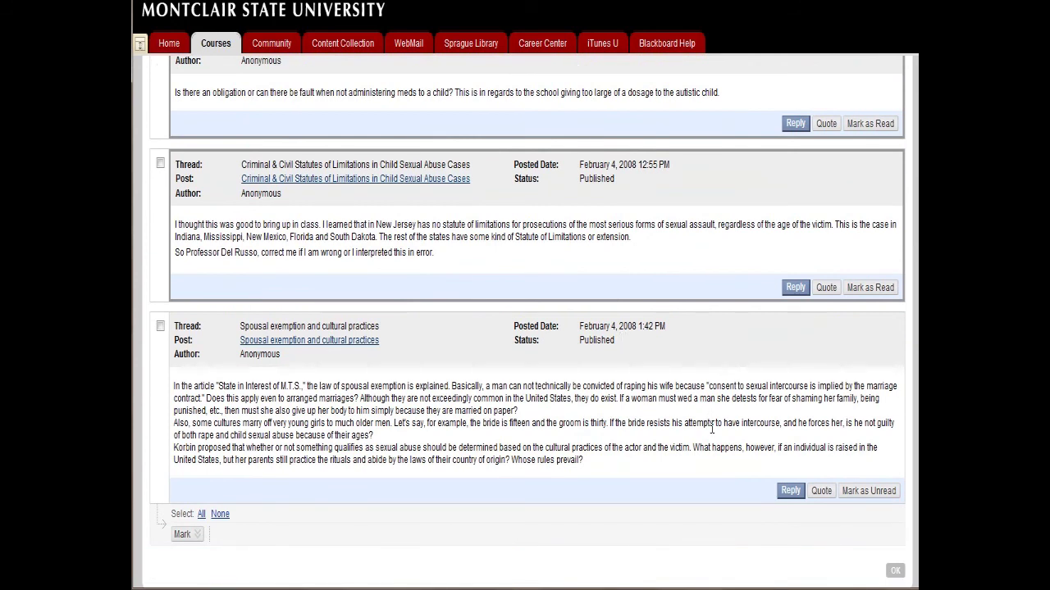
- Open a reply to the collected post "Spousal exemption and cultural practices", view its message editor and close the reply window without submitting
click(791, 493)
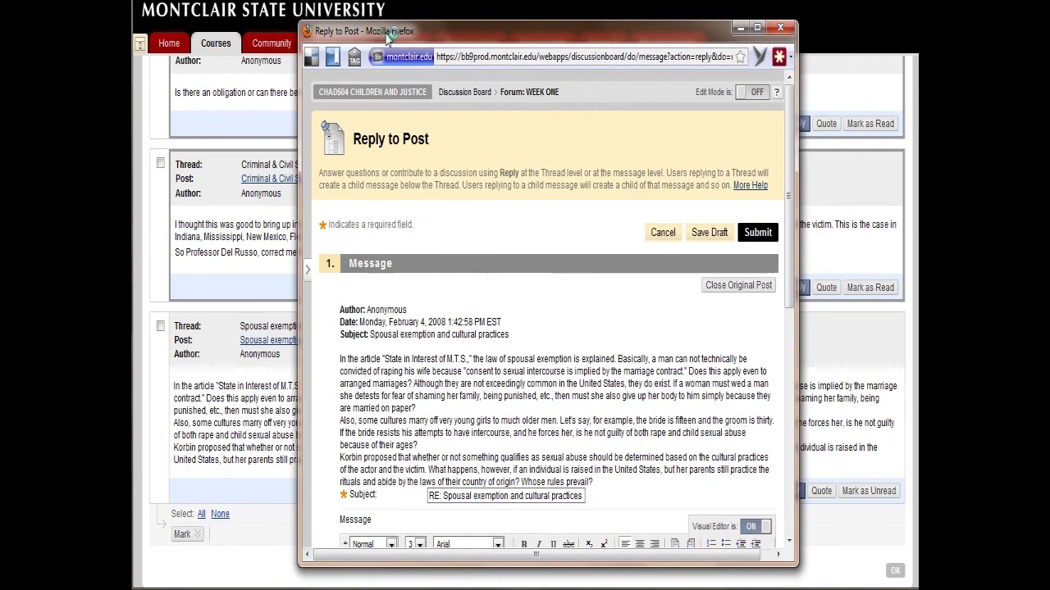
scroll(574, 360, down, 3)
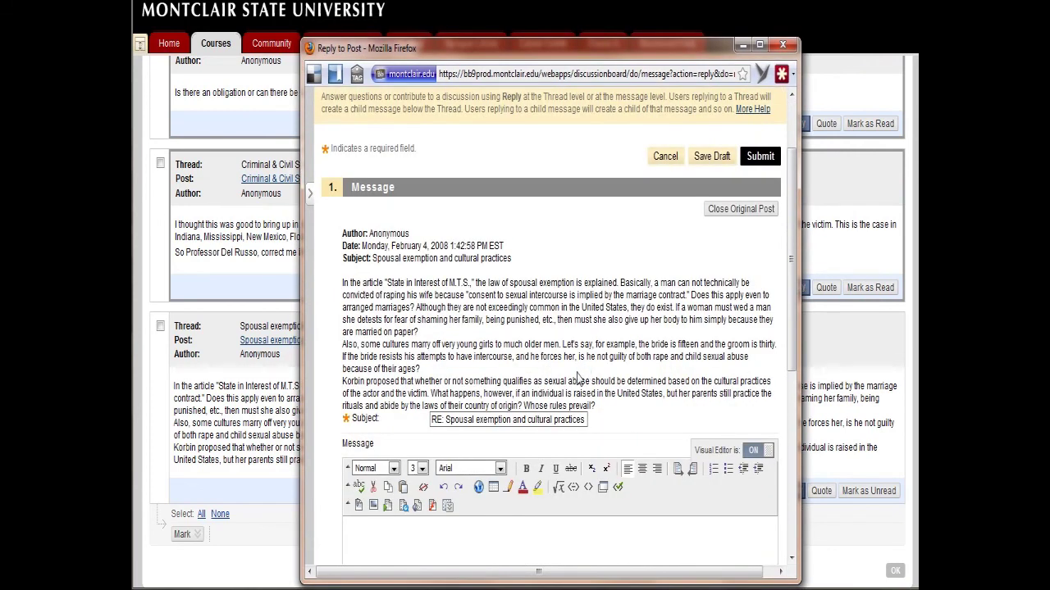
scroll(579, 379, down, 4)
click(549, 393)
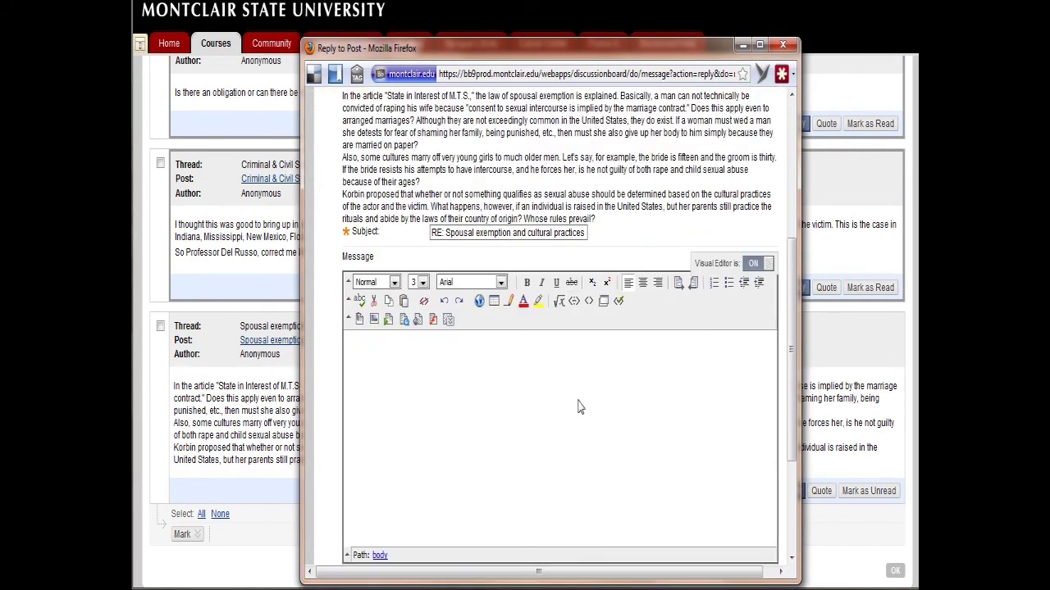
click(782, 44)
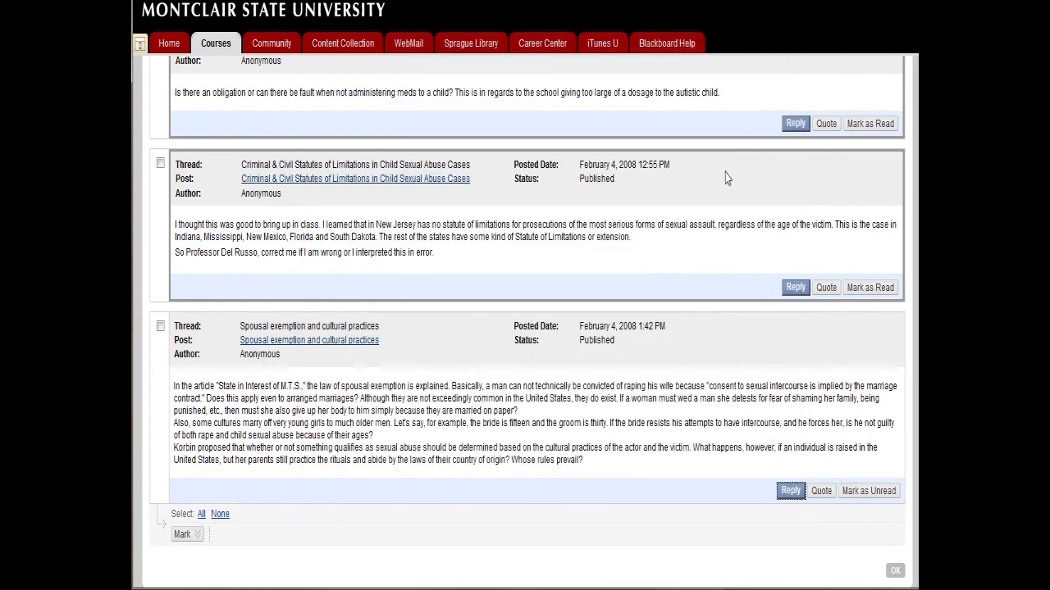
- Leave the collection, return to the Discussion Board's list of forums and find the CLASSIC CARS forum
scroll(487, 237, up, 10)
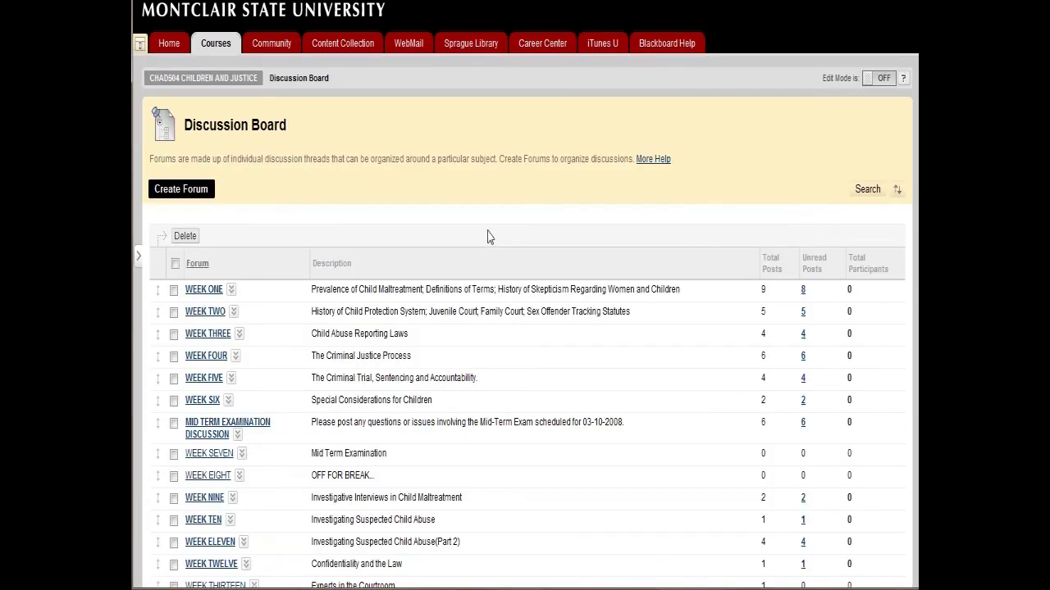
scroll(458, 358, down, 5)
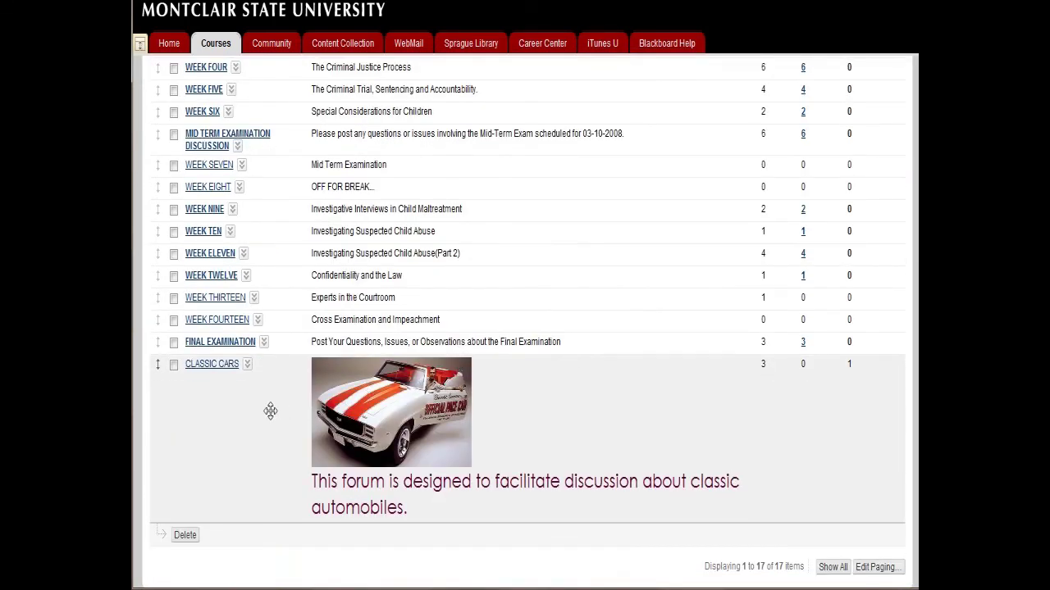